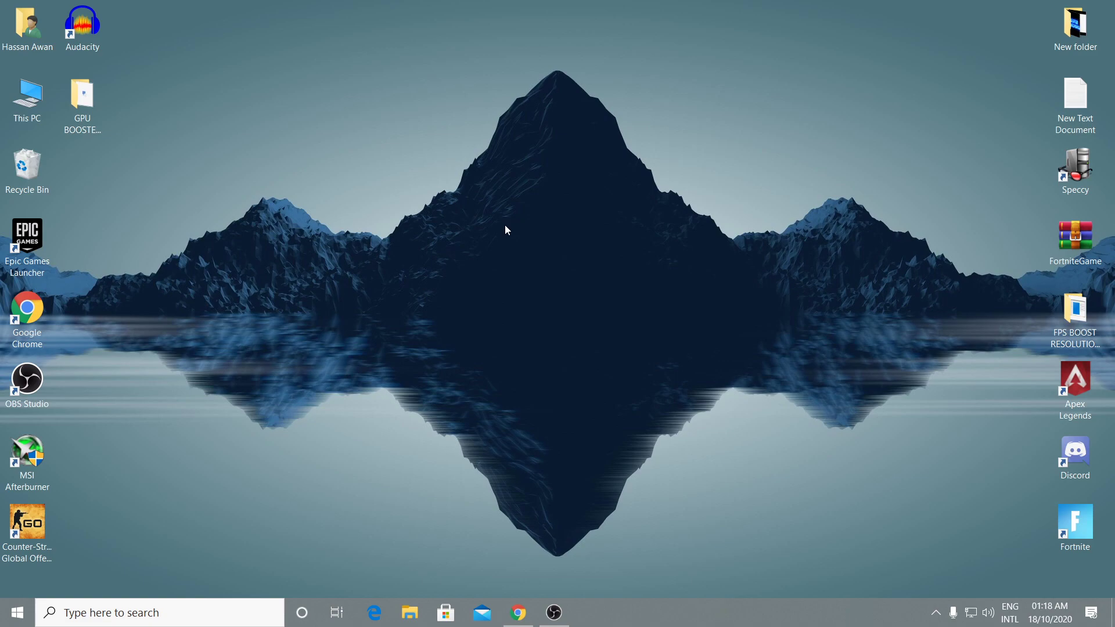
Install Game Fire from the gamefire installer in the desktop's GPU BOOSTER PACK folder and launch it, leaving out the release notes.
{"action": "left_click_drag", "start_coordinate": [82, 98], "coordinate": [447, 229]}
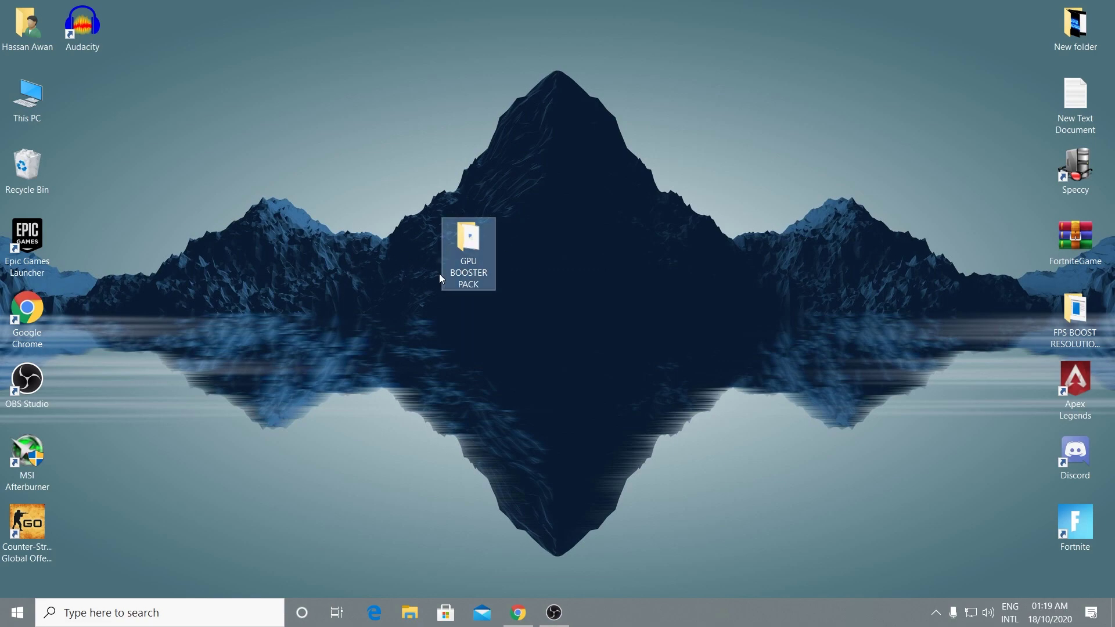
{"action": "double_click", "coordinate": [463, 240]}
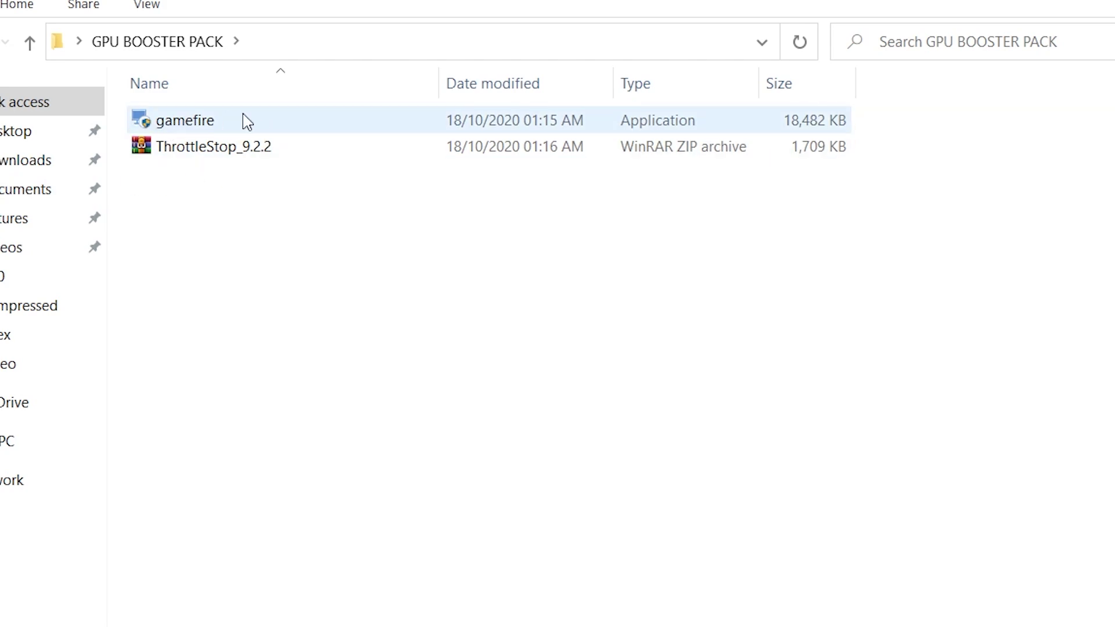
{"action": "double_click", "coordinate": [191, 125]}
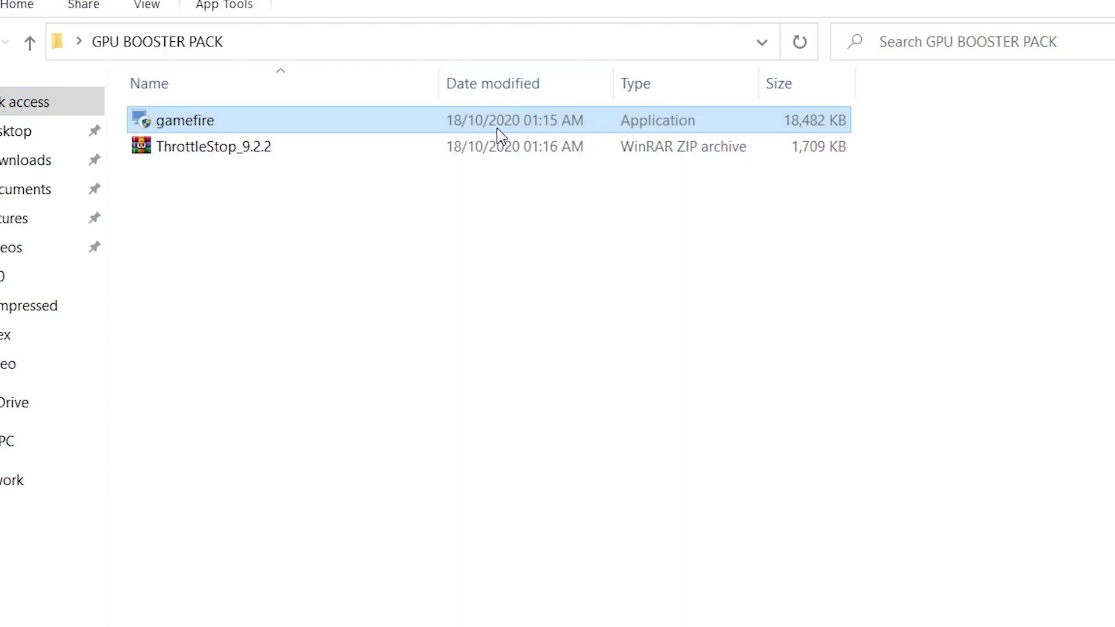
{"action": "left_click", "coordinate": [685, 491]}
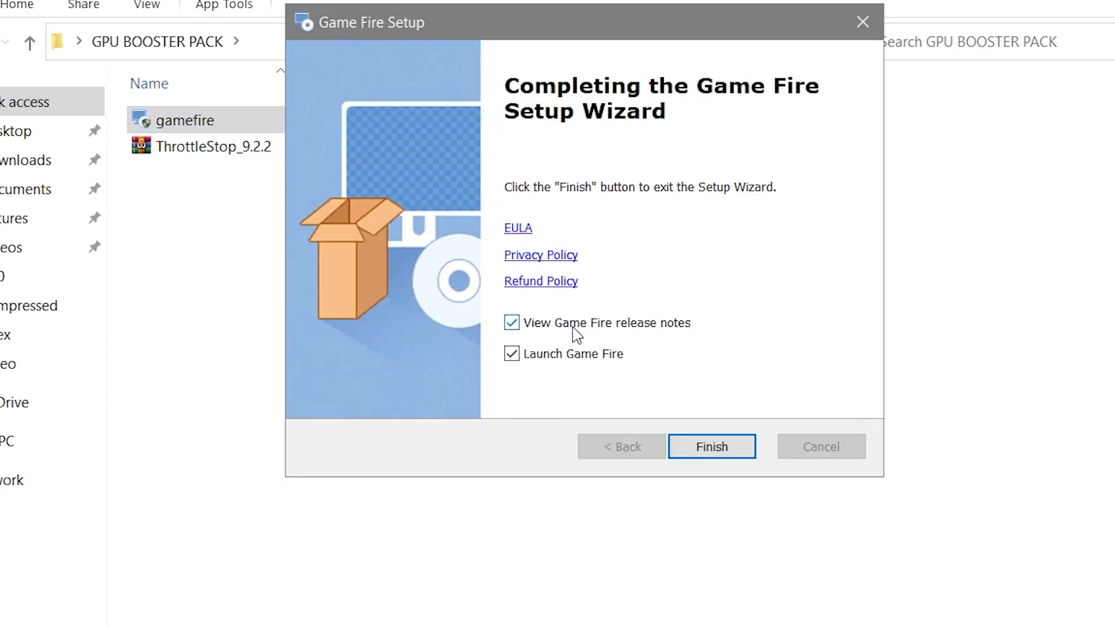
{"action": "left_click", "coordinate": [542, 322]}
{"action": "left_click", "coordinate": [719, 452]}
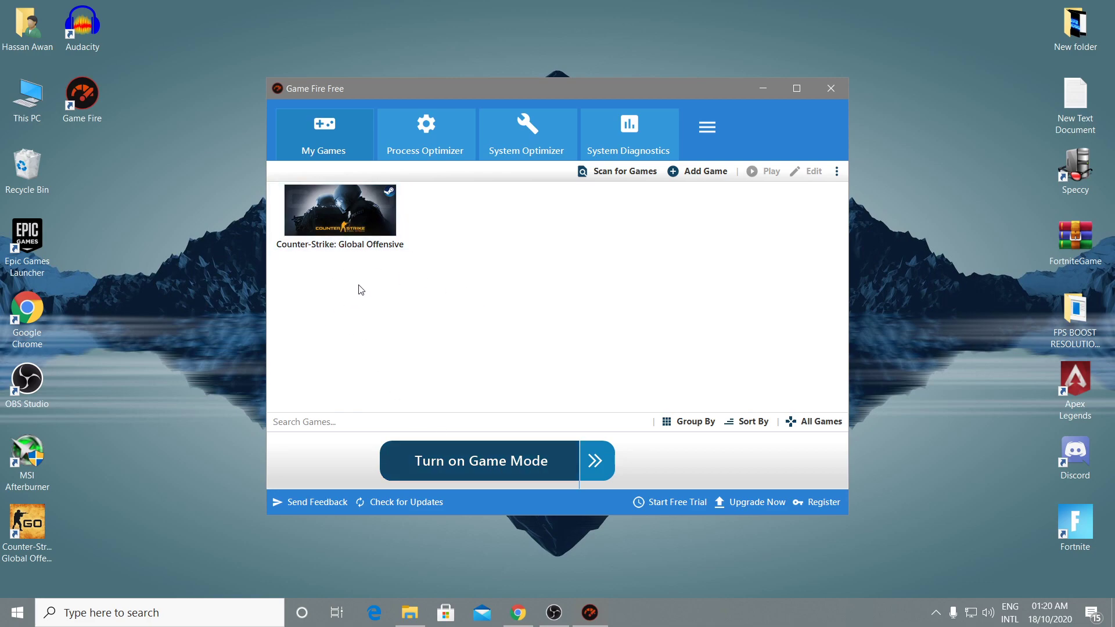
Add Fortnite to the My Games list, picking it from the desktop programs as the game launcher.
{"action": "left_click", "coordinate": [607, 172]}
{"action": "left_click", "coordinate": [708, 177]}
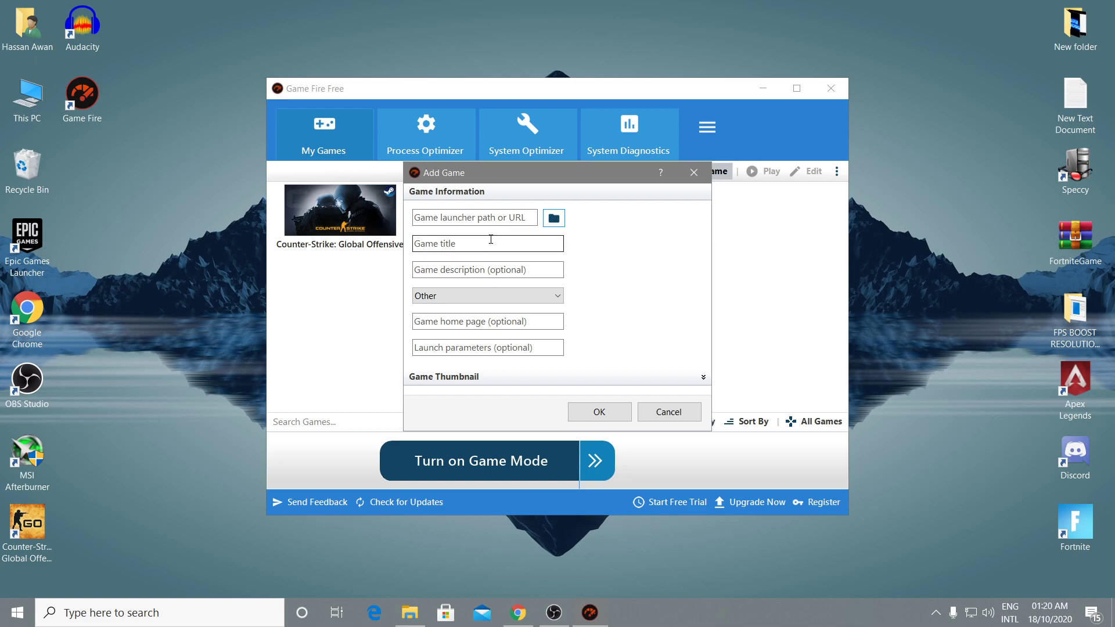
{"action": "left_click", "coordinate": [553, 218]}
{"action": "left_click", "coordinate": [454, 254]}
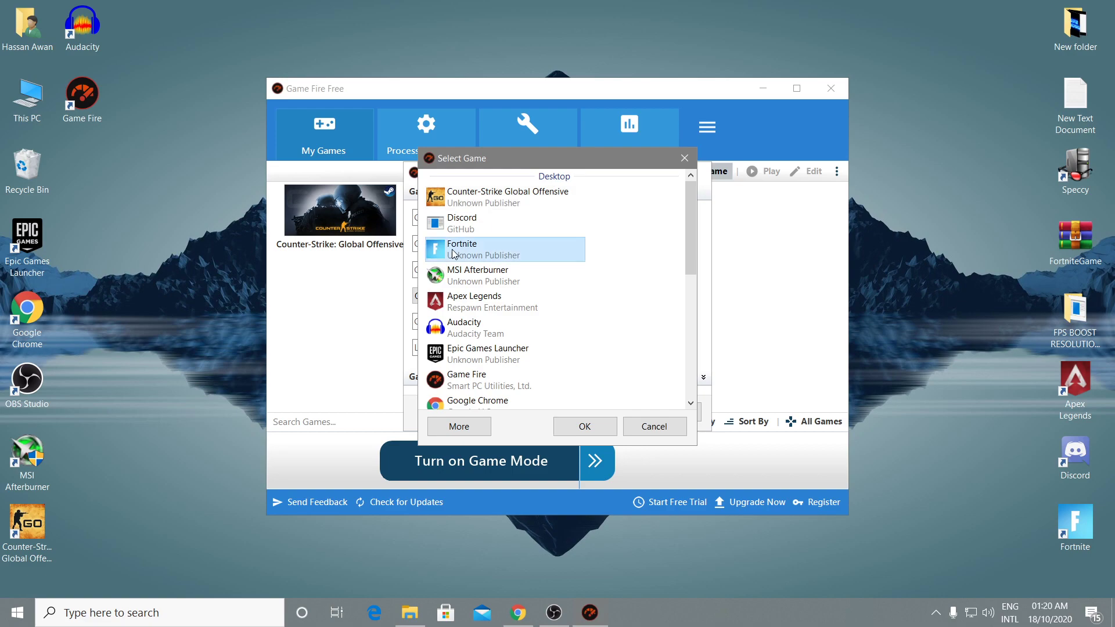
{"action": "left_click", "coordinate": [588, 427]}
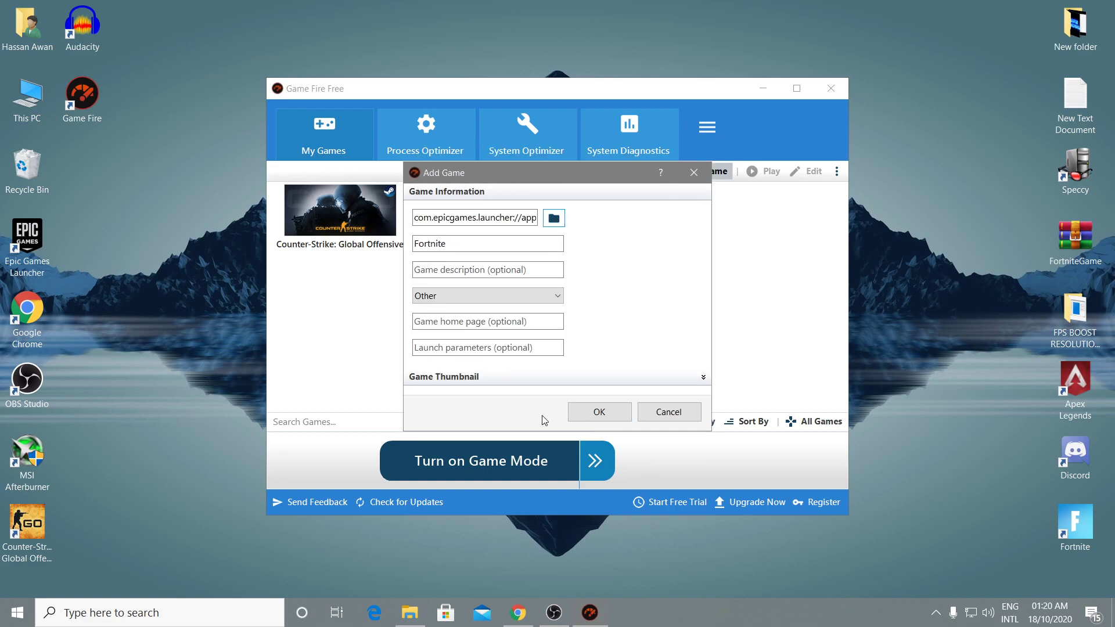
{"action": "left_click", "coordinate": [599, 413]}
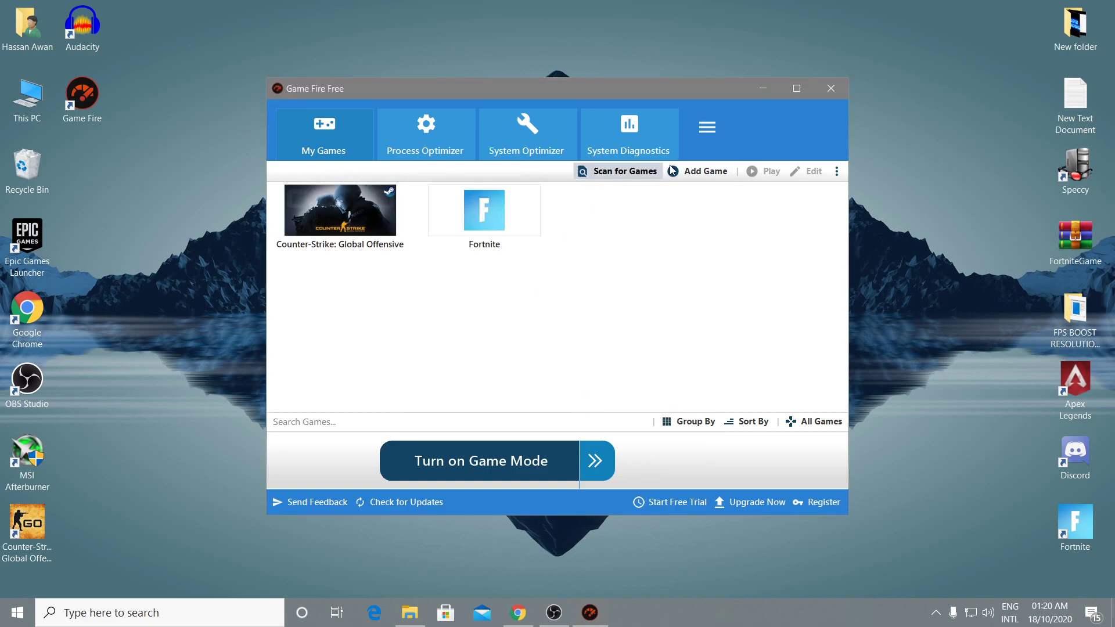
Add Apex Legends to the My Games list, picking it from the desktop programs as the game launcher.
{"action": "left_click", "coordinate": [703, 171]}
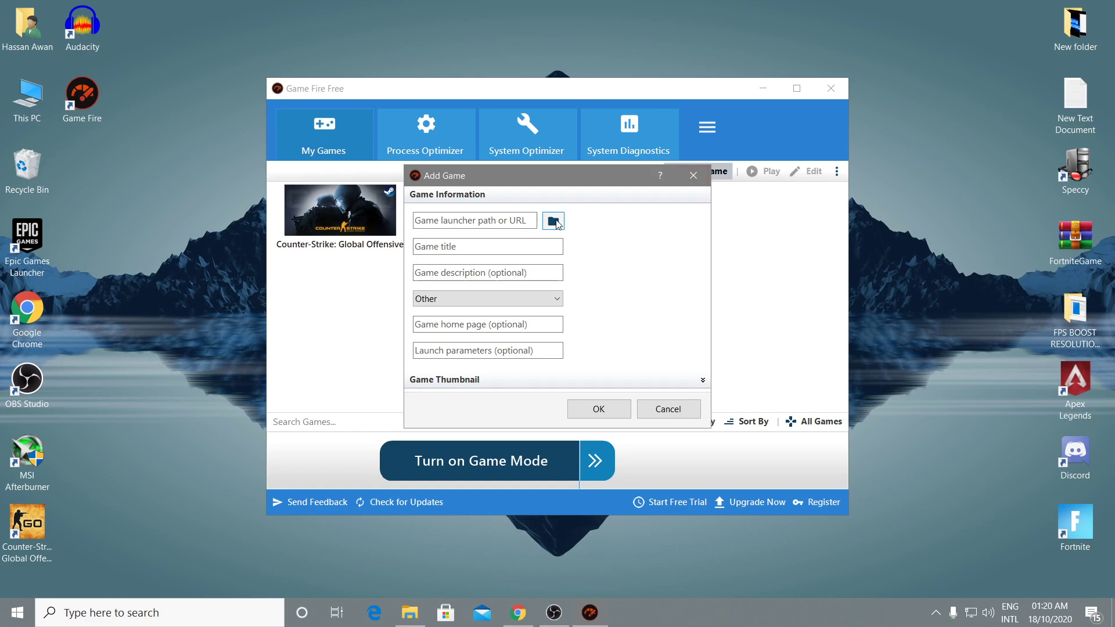
{"action": "left_click", "coordinate": [556, 222]}
{"action": "left_click", "coordinate": [479, 303]}
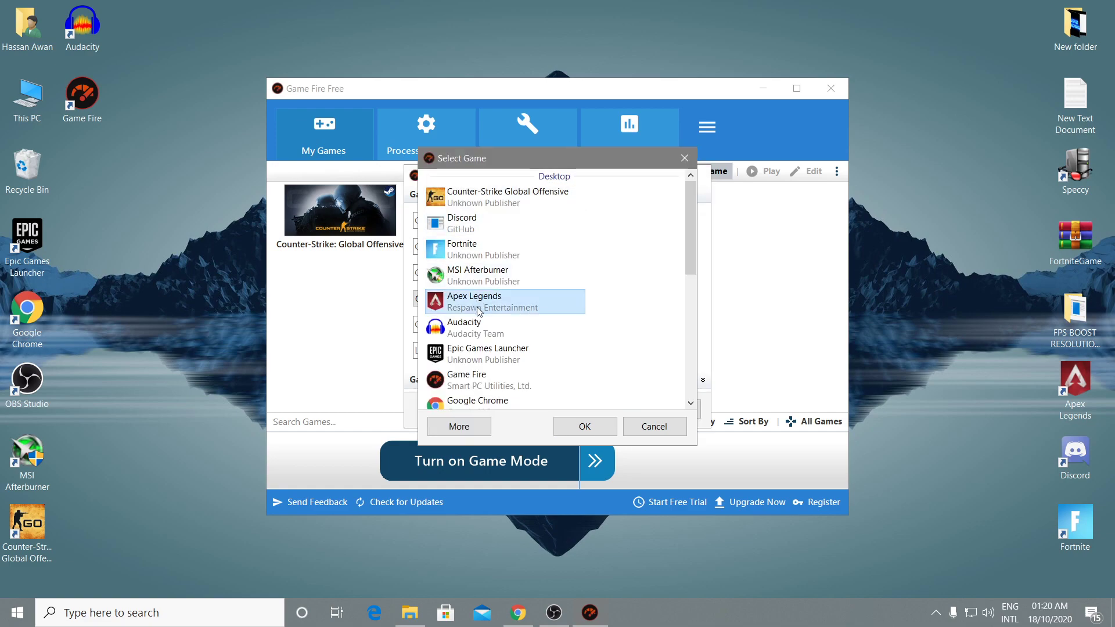
{"action": "left_click", "coordinate": [584, 426]}
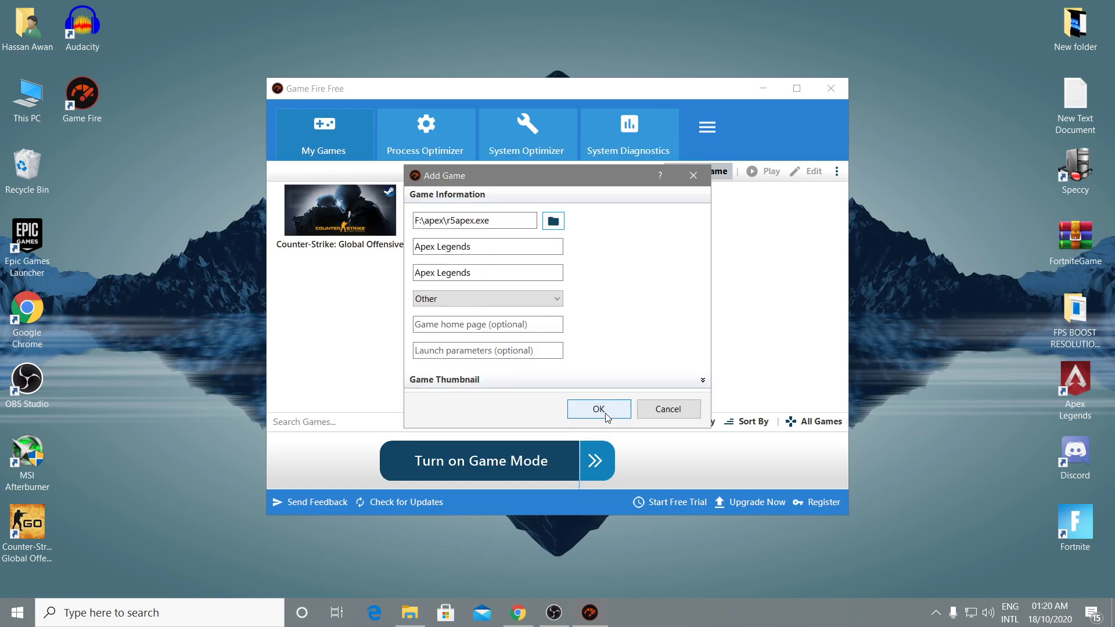
{"action": "left_click", "coordinate": [604, 415]}
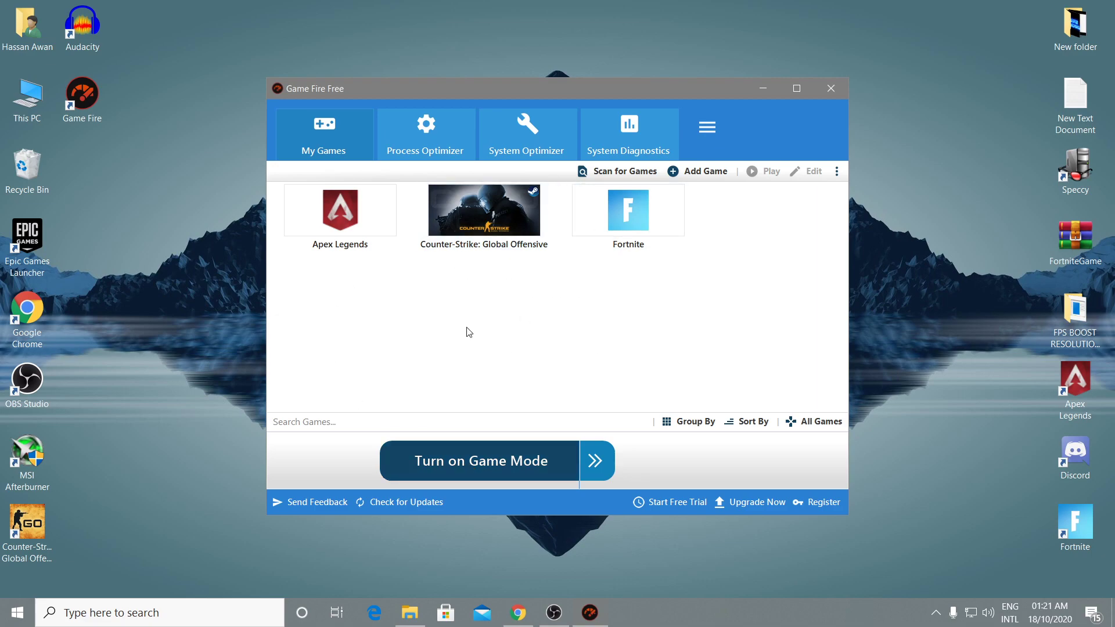
Look through the Process Optimizer, System Optimizer and System Diagnostics pages, return to My Games and minimize Game Fire.
{"action": "left_click", "coordinate": [422, 128]}
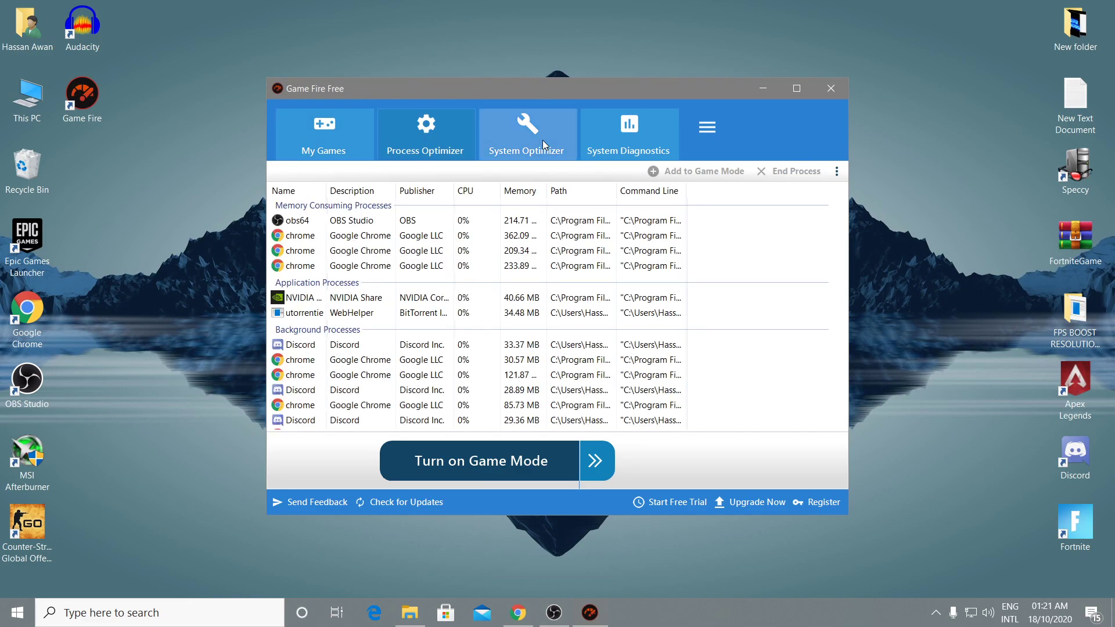
{"action": "left_click", "coordinate": [545, 145]}
{"action": "left_click", "coordinate": [637, 131]}
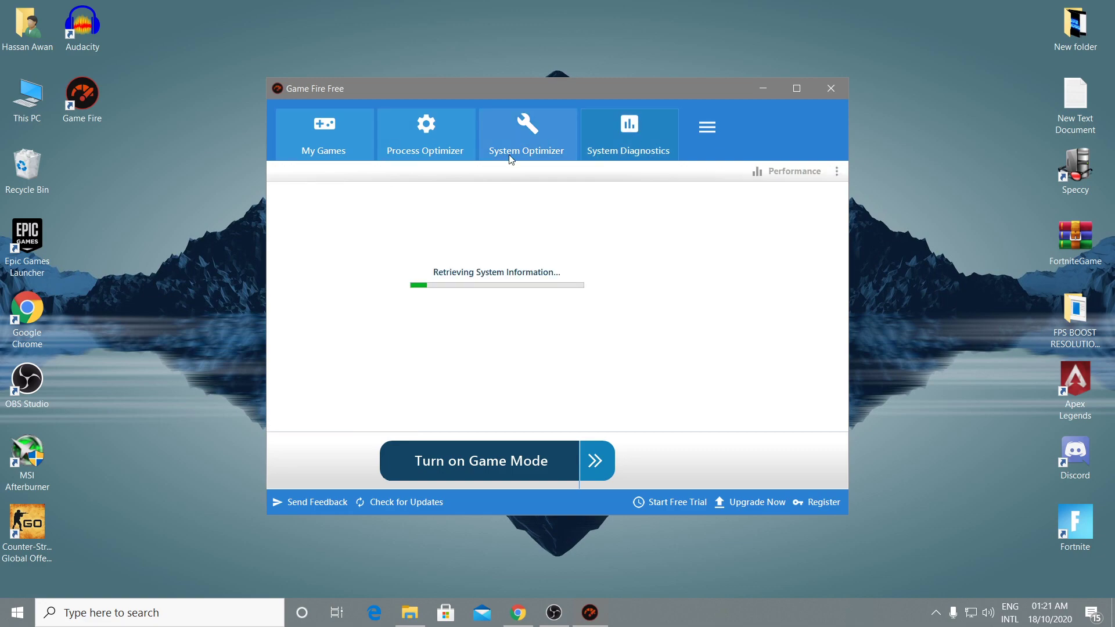
{"action": "left_click", "coordinate": [321, 143]}
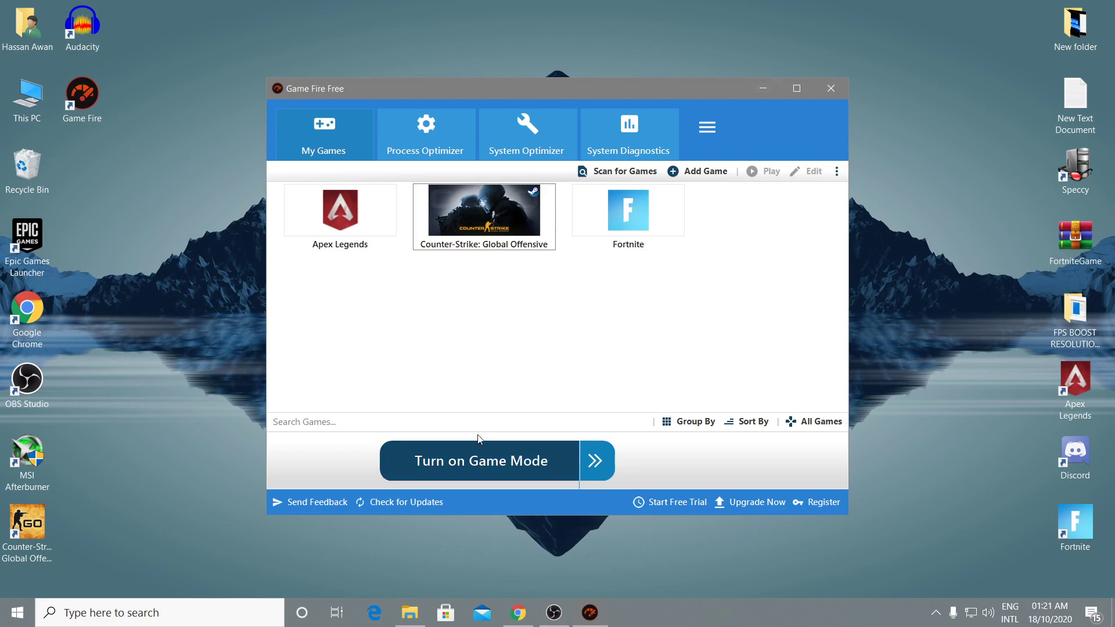
{"action": "left_click", "coordinate": [749, 89]}
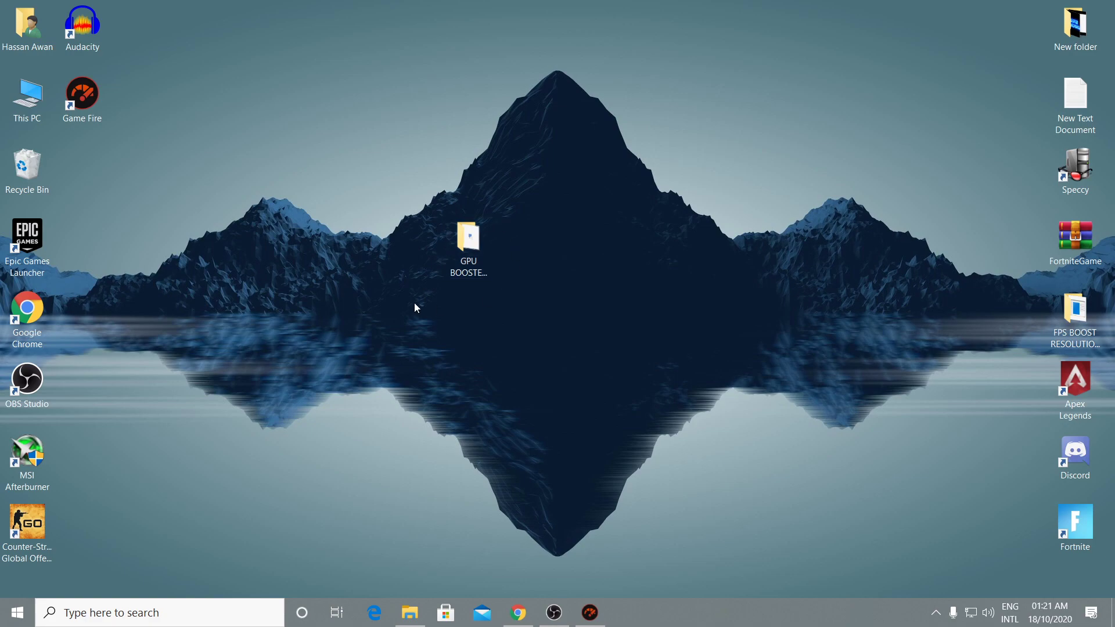
Extract the ThrottleStop_9.2.2 archive in the GPU BOOSTER PACK folder into its own ThrottleStop_9.2.2 folder.
{"action": "double_click", "coordinate": [464, 250]}
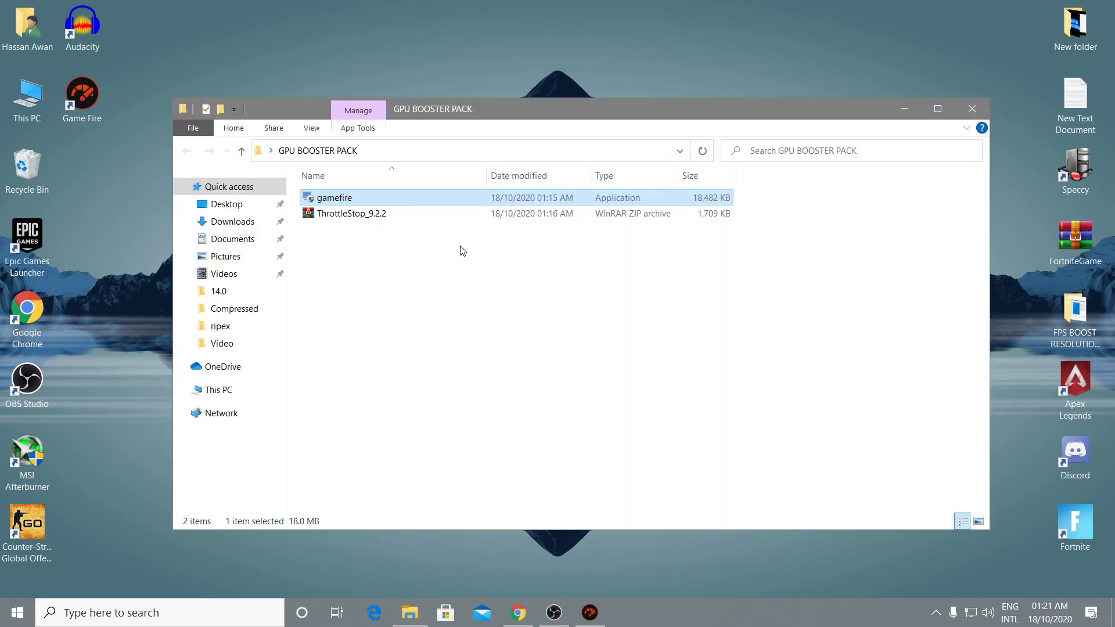
{"action": "right_click", "coordinate": [342, 213]}
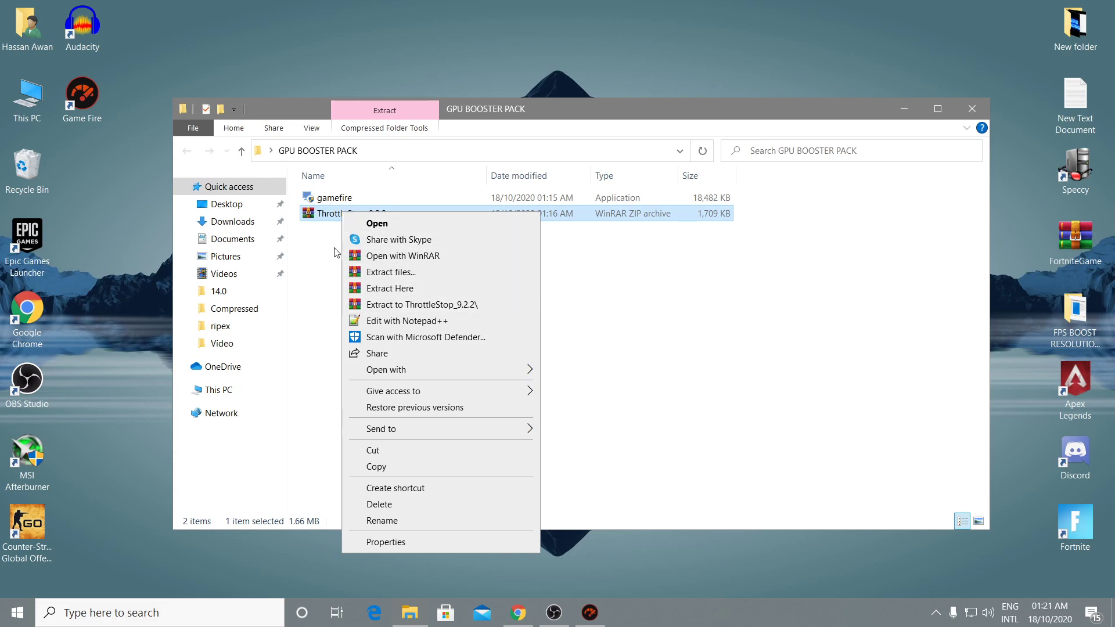
{"action": "left_click", "coordinate": [403, 306]}
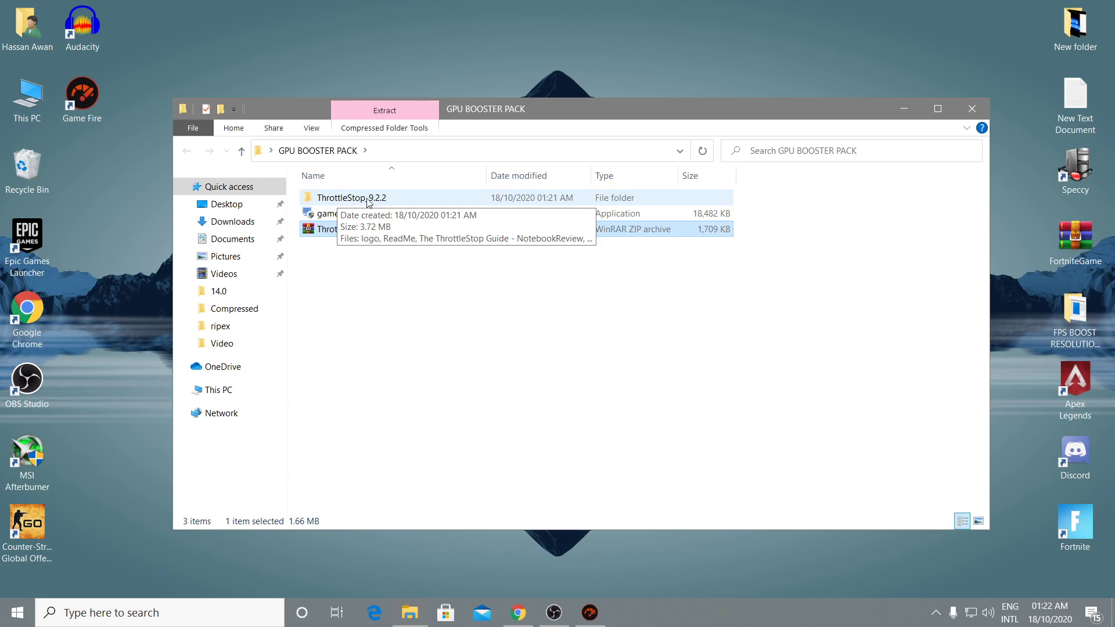
Run the ThrottleStop application from the extracted ThrottleStop_9.2.2 folder and accept its risk disclaimer.
{"action": "double_click", "coordinate": [356, 199]}
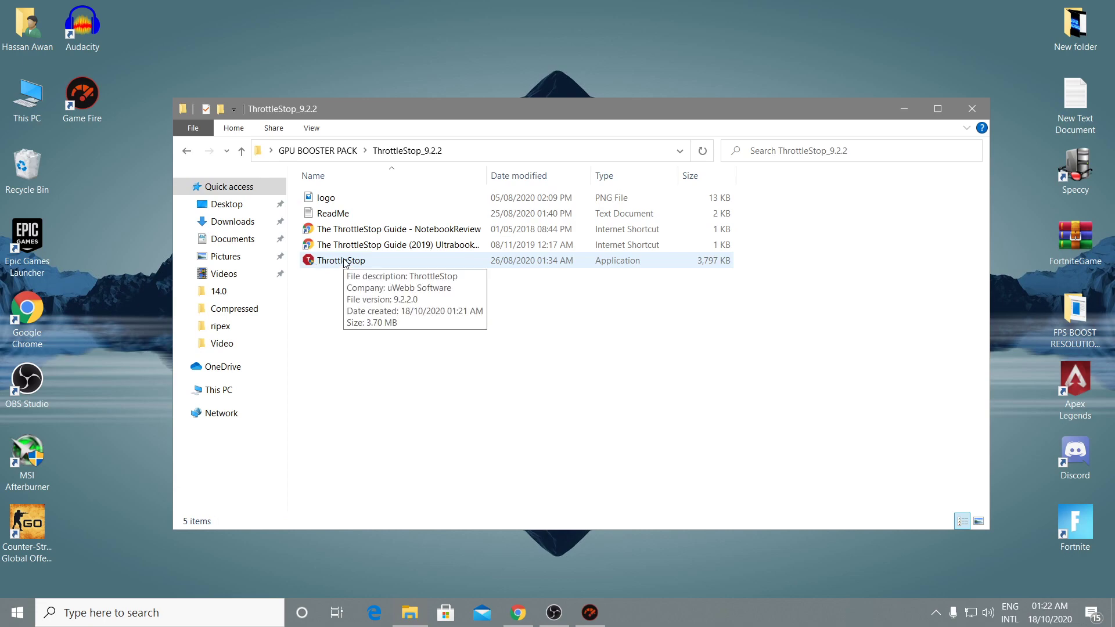
{"action": "right_click", "coordinate": [344, 263]}
{"action": "left_click", "coordinate": [378, 235]}
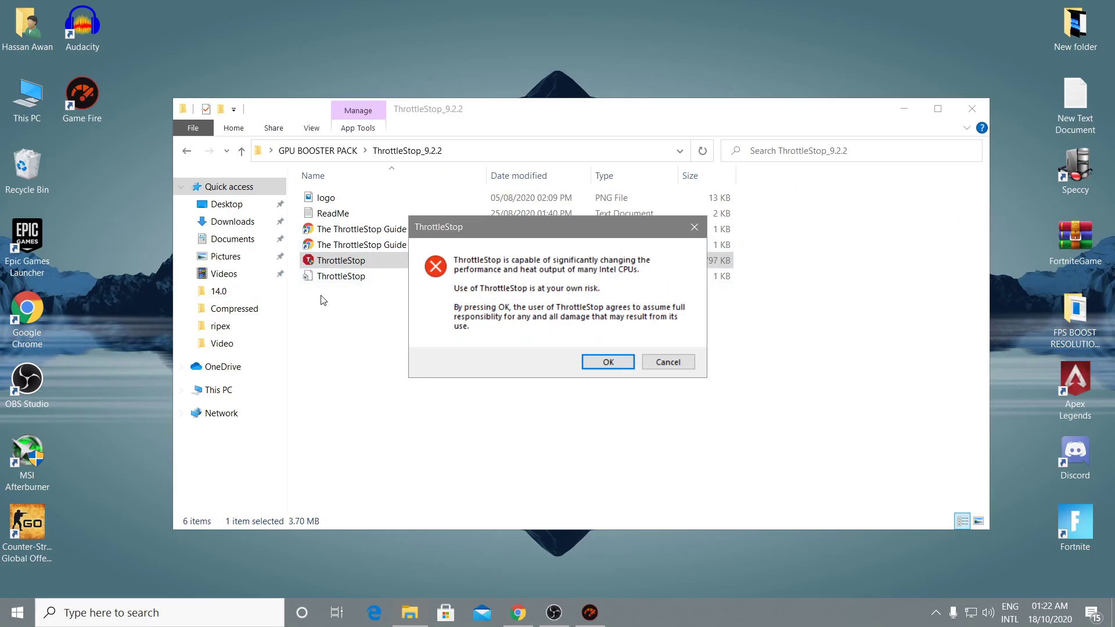
{"action": "left_click", "coordinate": [607, 361]}
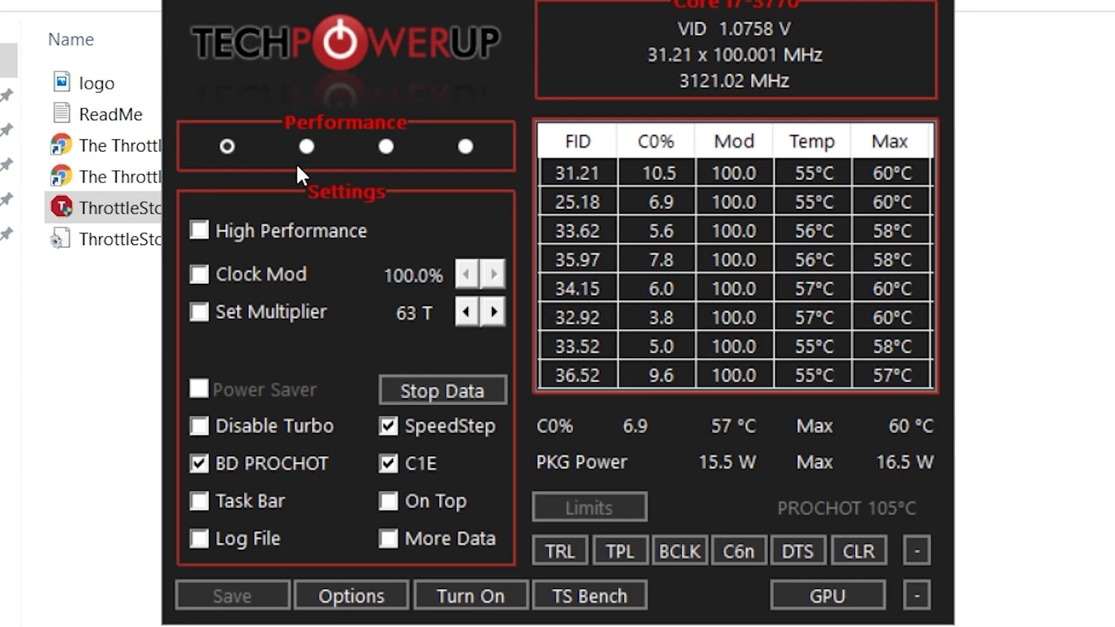
Go through the four ThrottleStop profiles and select the Game profile.
{"action": "left_click", "coordinate": [306, 146]}
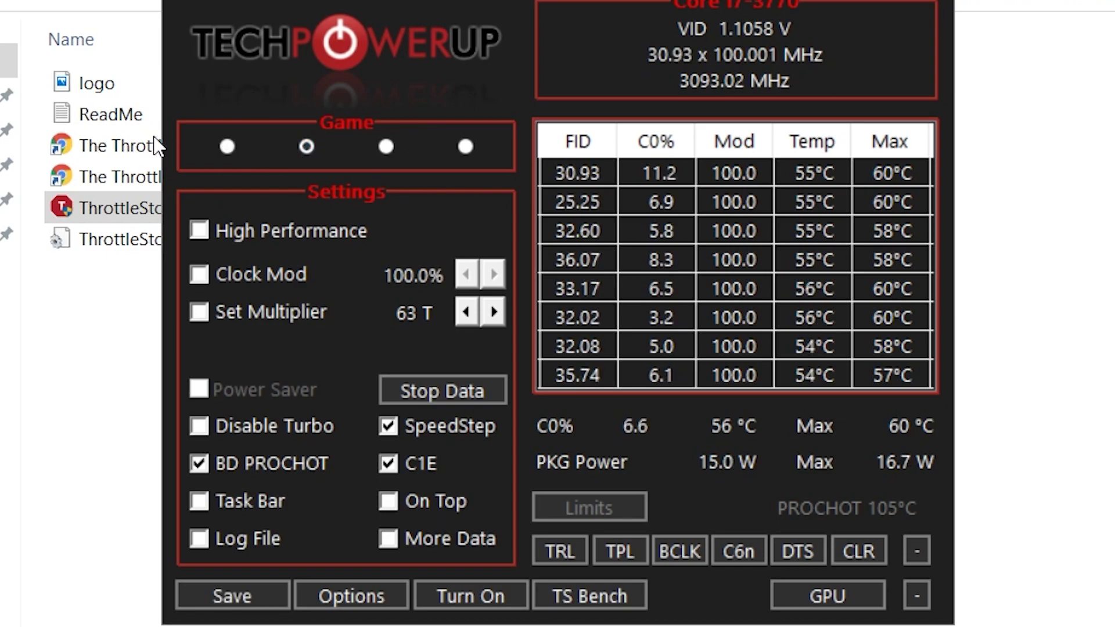
{"action": "left_click", "coordinate": [226, 146]}
{"action": "left_click", "coordinate": [307, 146]}
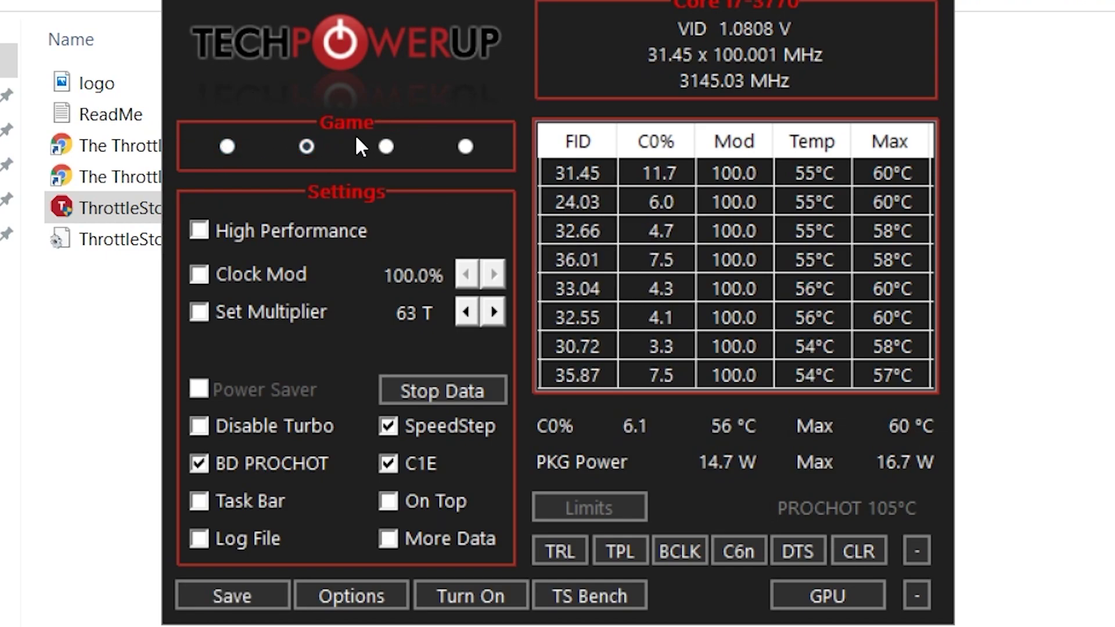
{"action": "left_click", "coordinate": [387, 147]}
{"action": "left_click", "coordinate": [465, 147]}
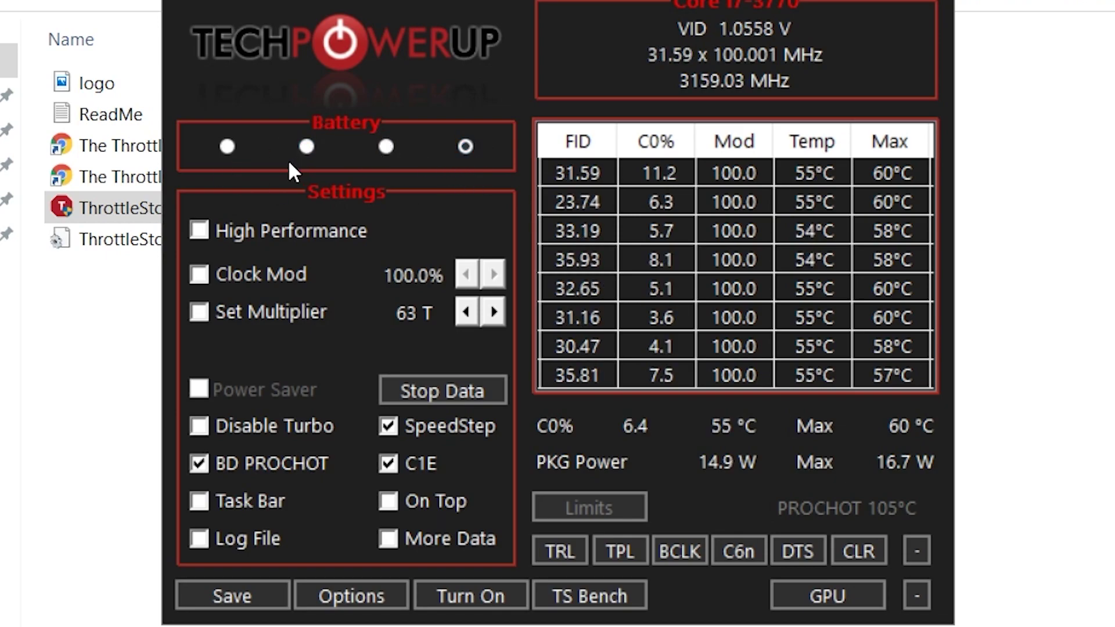
{"action": "left_click", "coordinate": [307, 145]}
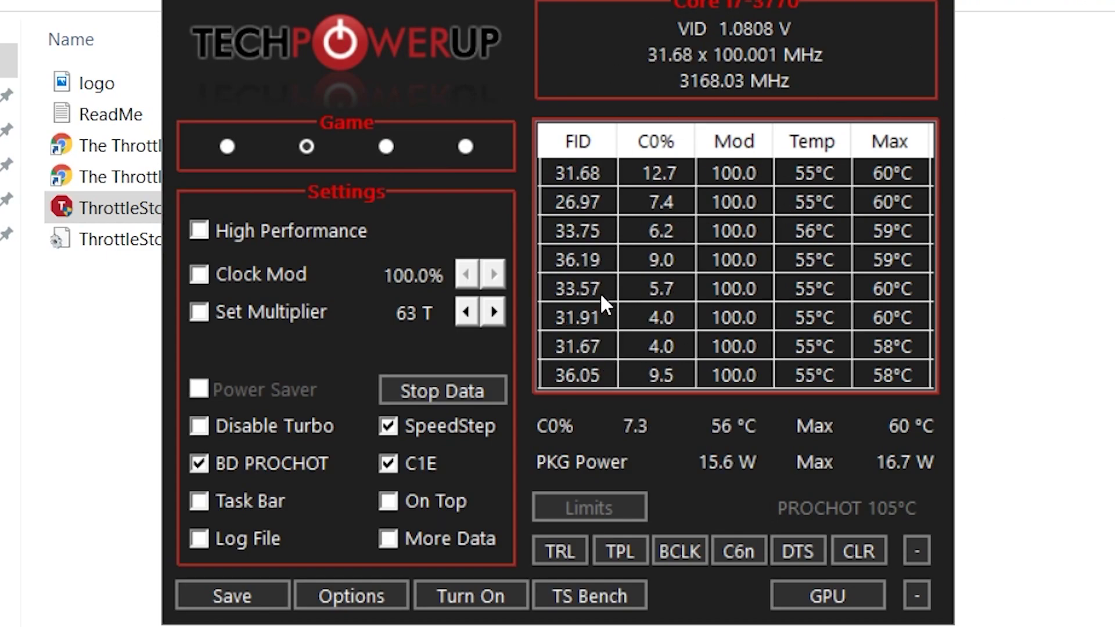
Enable the High Performance setting for the Game profile, turn ThrottleStop on and dismiss its window.
{"action": "left_click", "coordinate": [200, 232]}
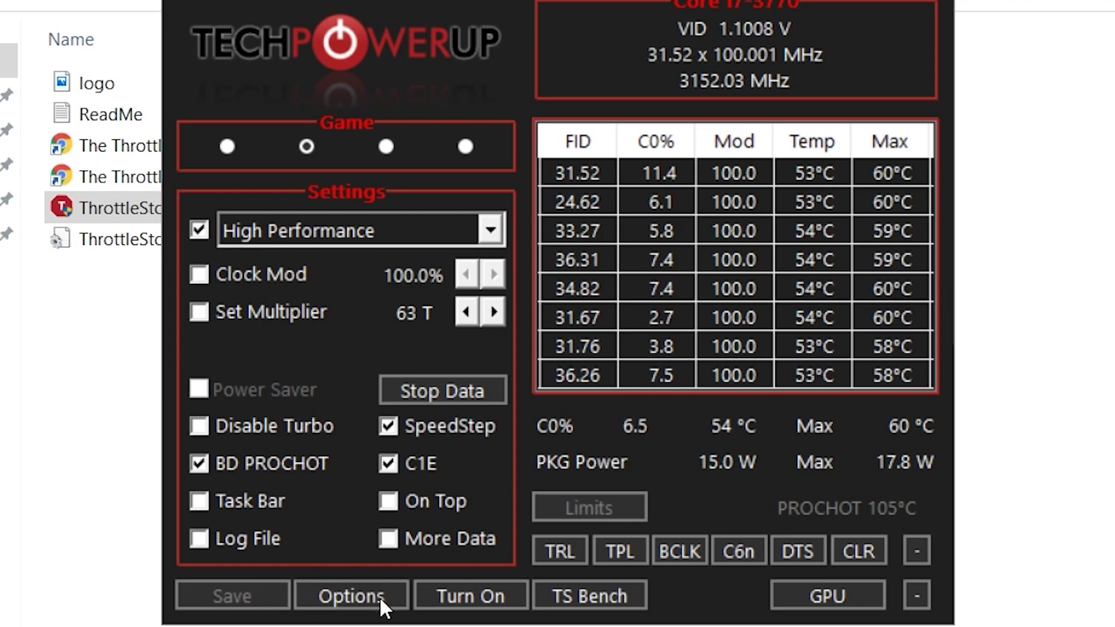
{"action": "left_click", "coordinate": [455, 596]}
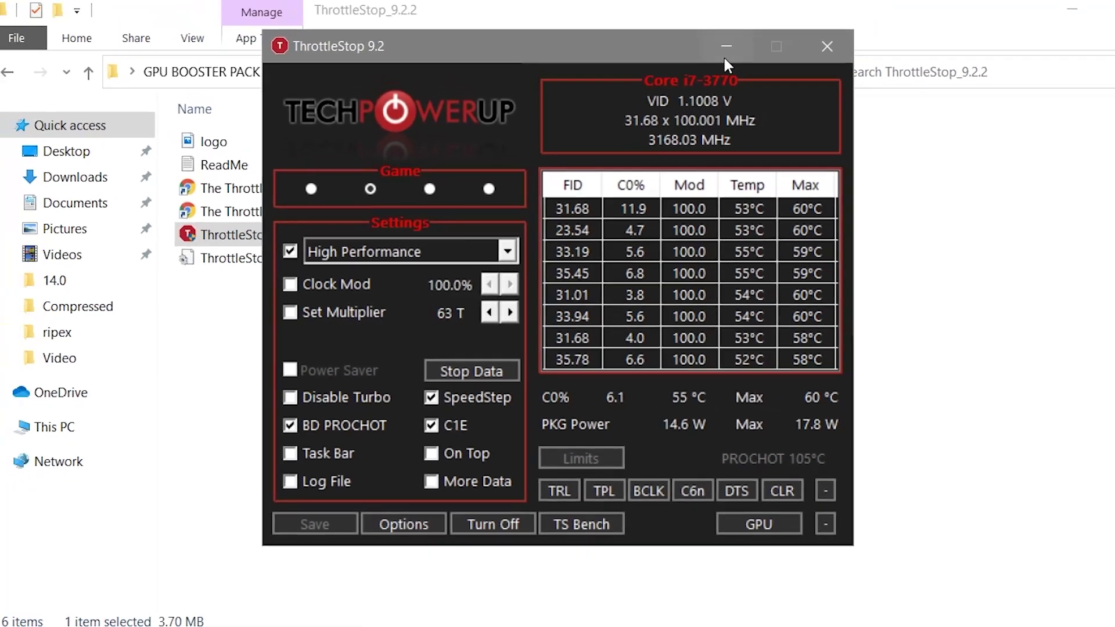
{"action": "left_click", "coordinate": [826, 44]}
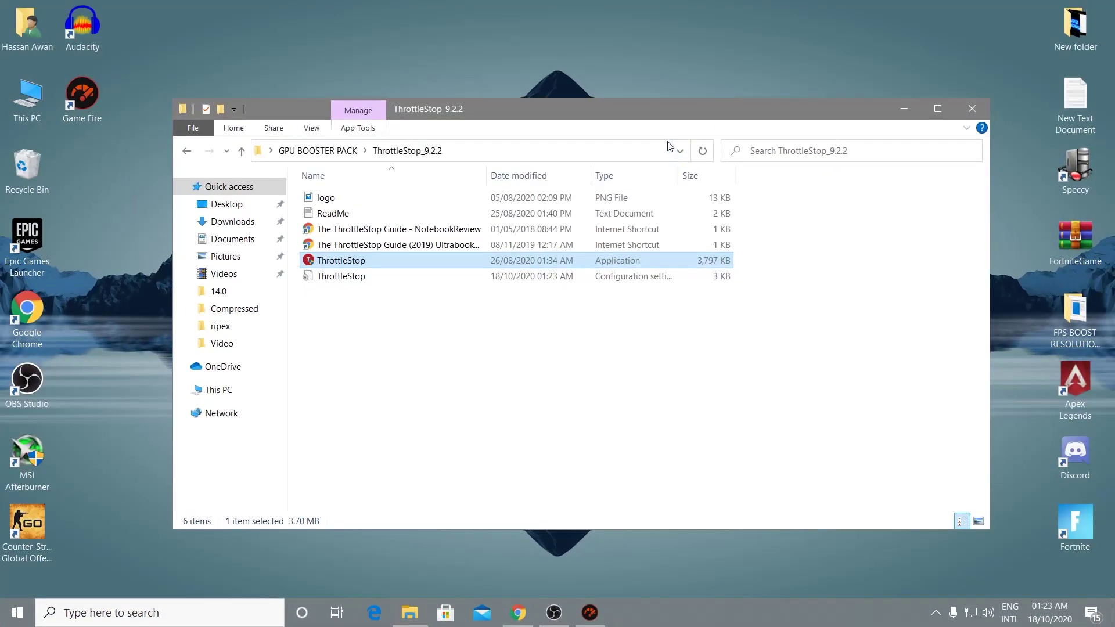
Check the hidden notification area icons and close the ThrottleStop_9.2.2 folder window.
{"action": "left_click", "coordinate": [935, 612]}
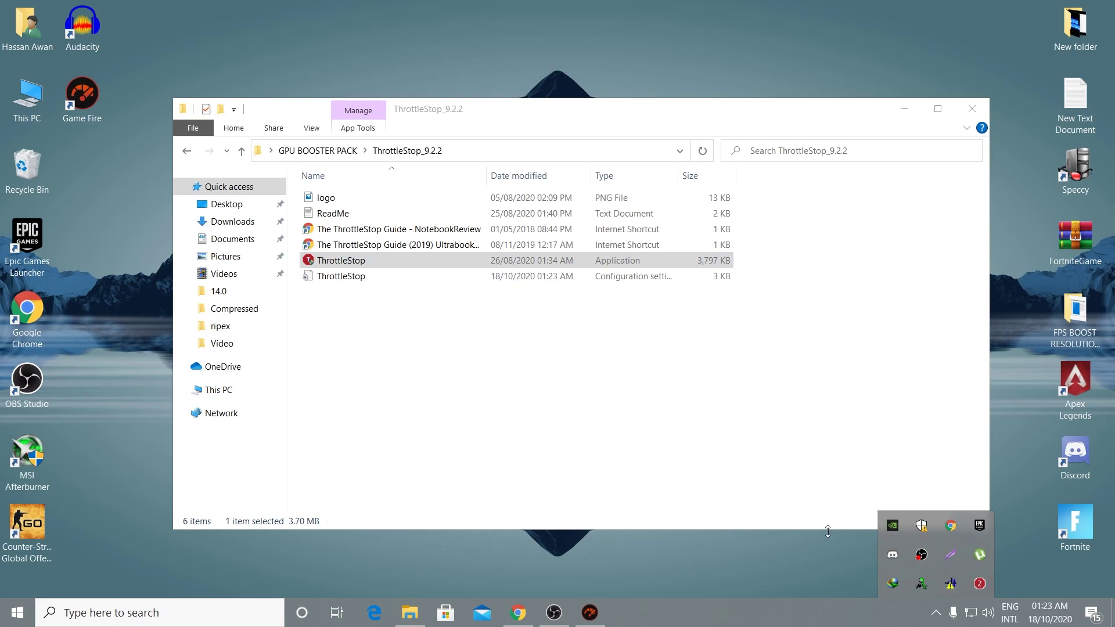
{"action": "left_click", "coordinate": [958, 114]}
{"action": "left_click", "coordinate": [971, 108]}
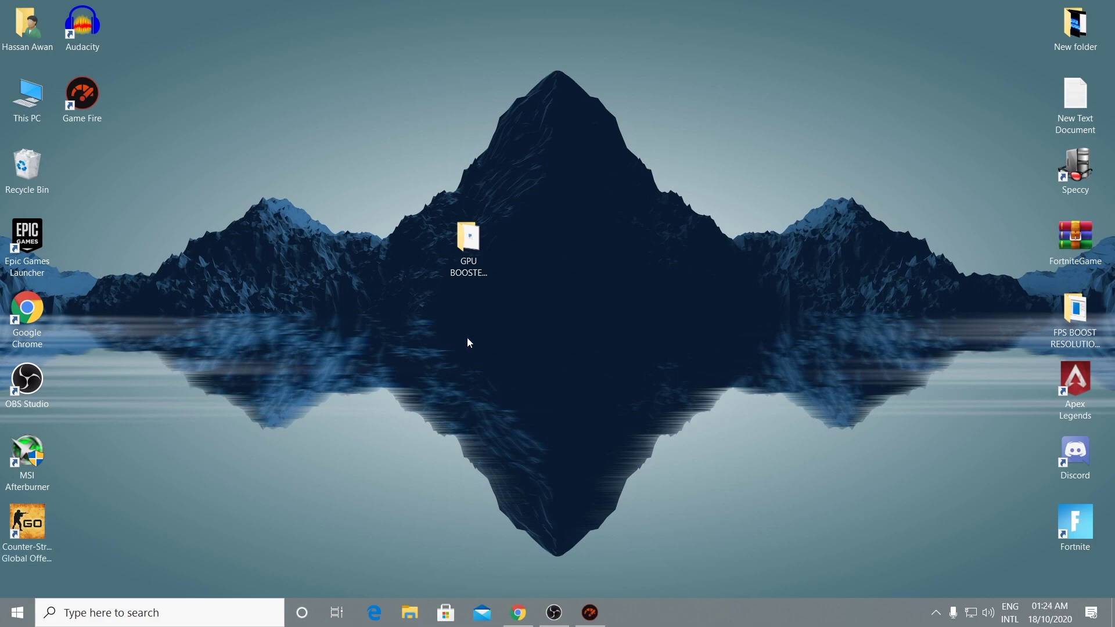
Open the Counter-Strike Global Offensive folder in SteamLibrary\steamapps\common on Local Disk (G:).
{"action": "double_click", "coordinate": [27, 99]}
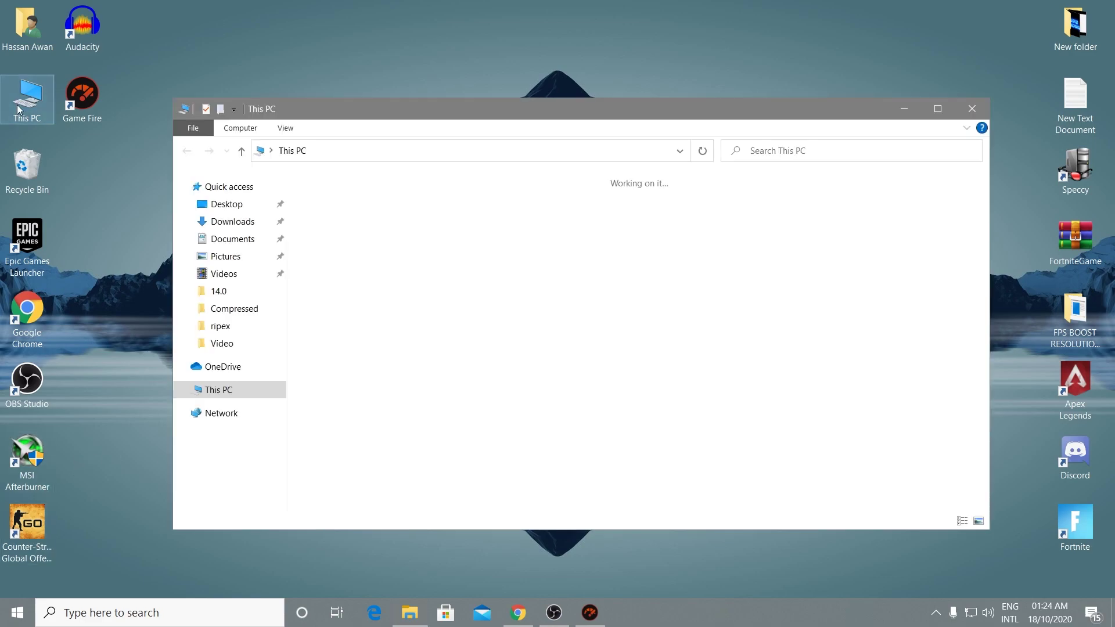
{"action": "double_click", "coordinate": [570, 393]}
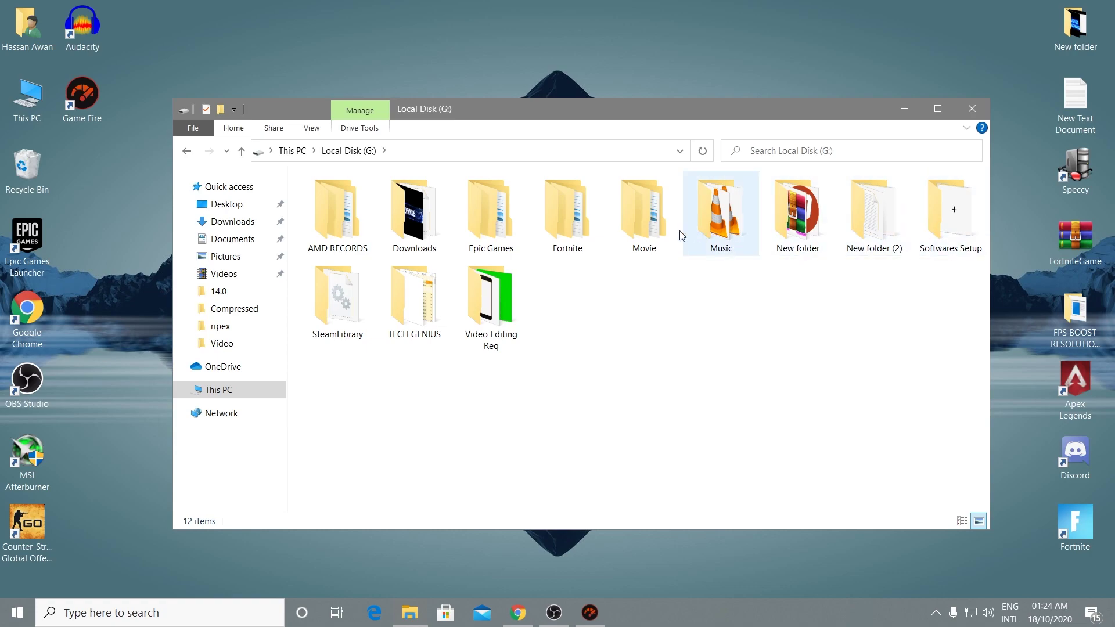
{"action": "double_click", "coordinate": [351, 304]}
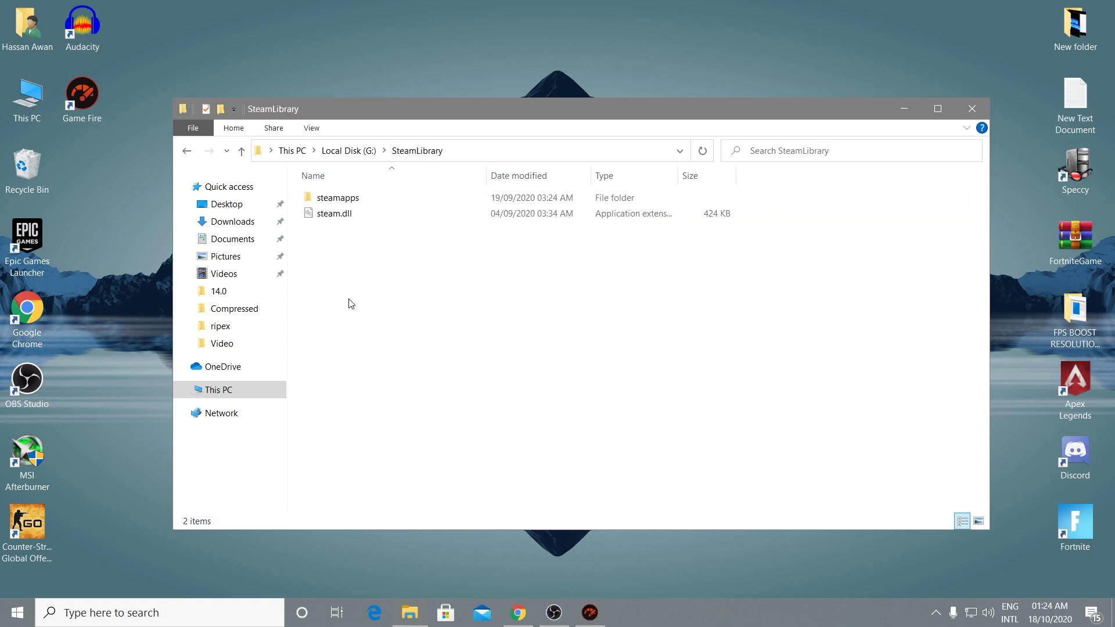
{"action": "double_click", "coordinate": [323, 202]}
{"action": "double_click", "coordinate": [326, 199]}
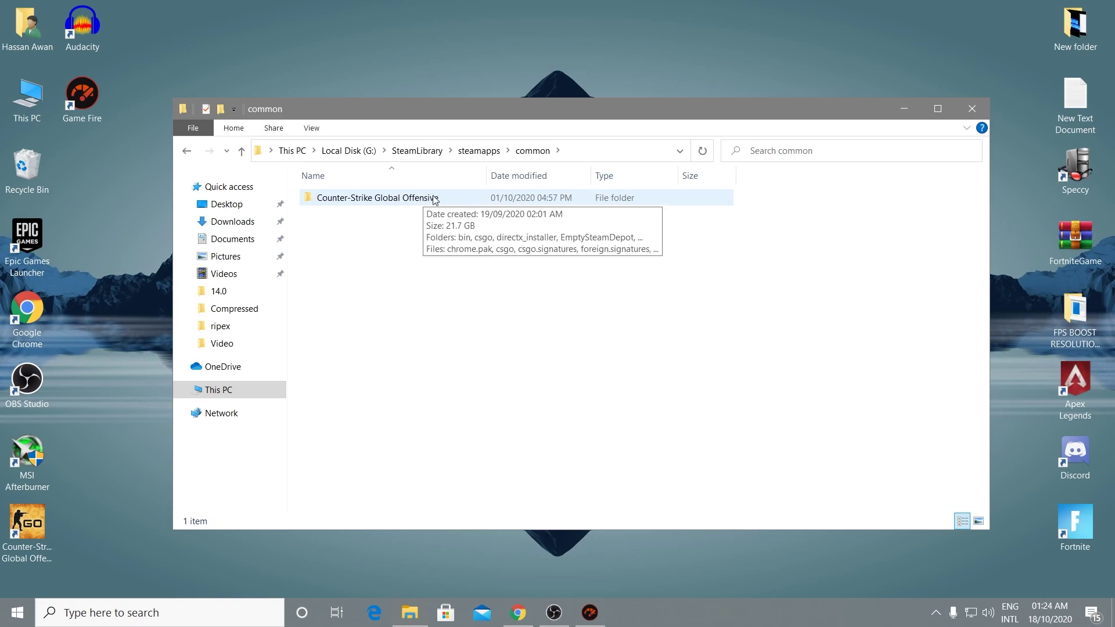
{"action": "left_click", "coordinate": [390, 199]}
{"action": "double_click", "coordinate": [366, 199]}
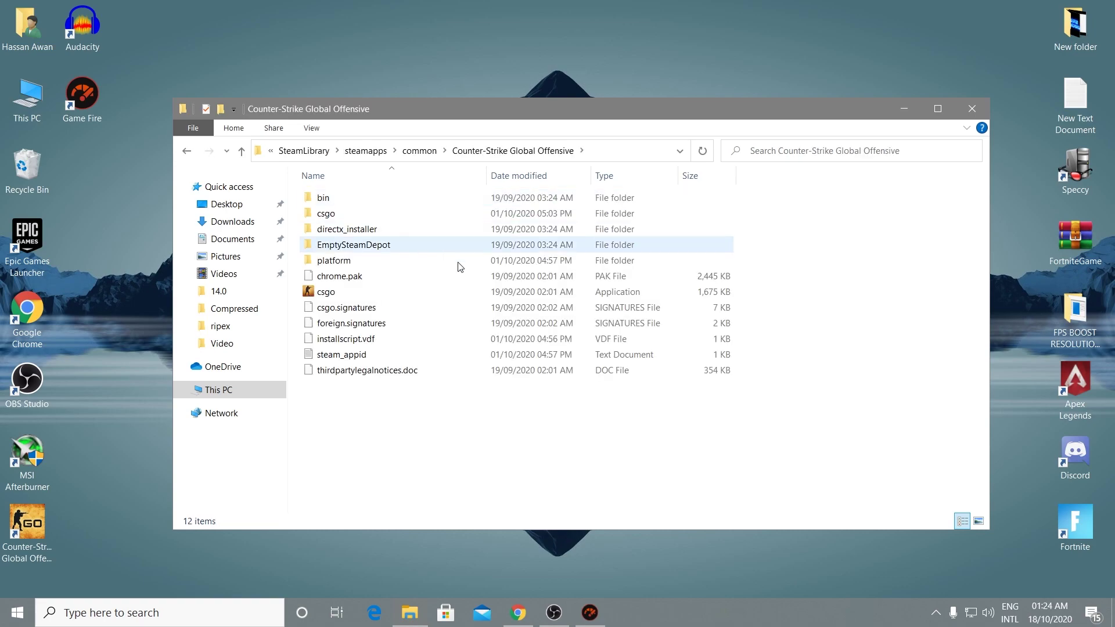
Open the compatibility settings in the properties of the csgo application.
{"action": "right_click", "coordinate": [328, 297]}
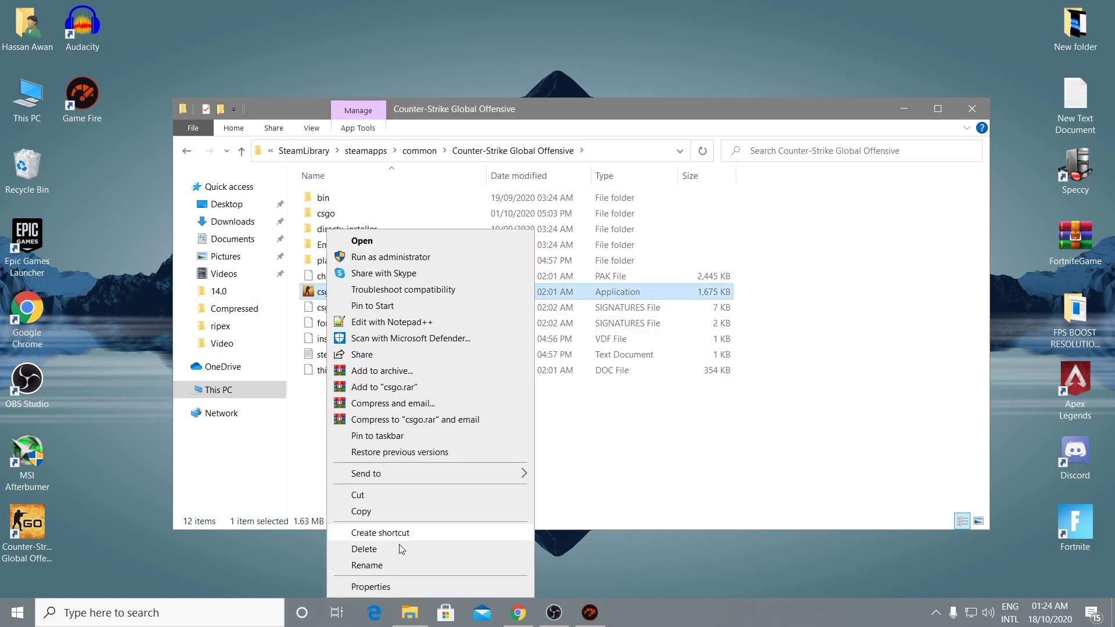
{"action": "left_click", "coordinate": [386, 588]}
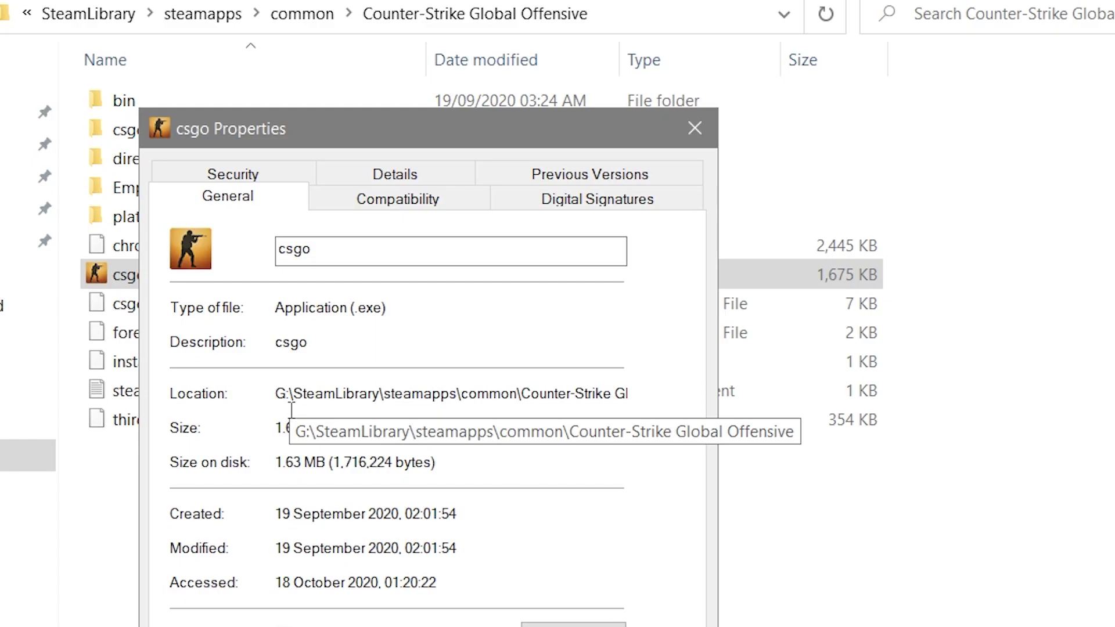
{"action": "left_click_drag", "start_coordinate": [273, 120], "coordinate": [357, 17]}
{"action": "left_click", "coordinate": [497, 62]}
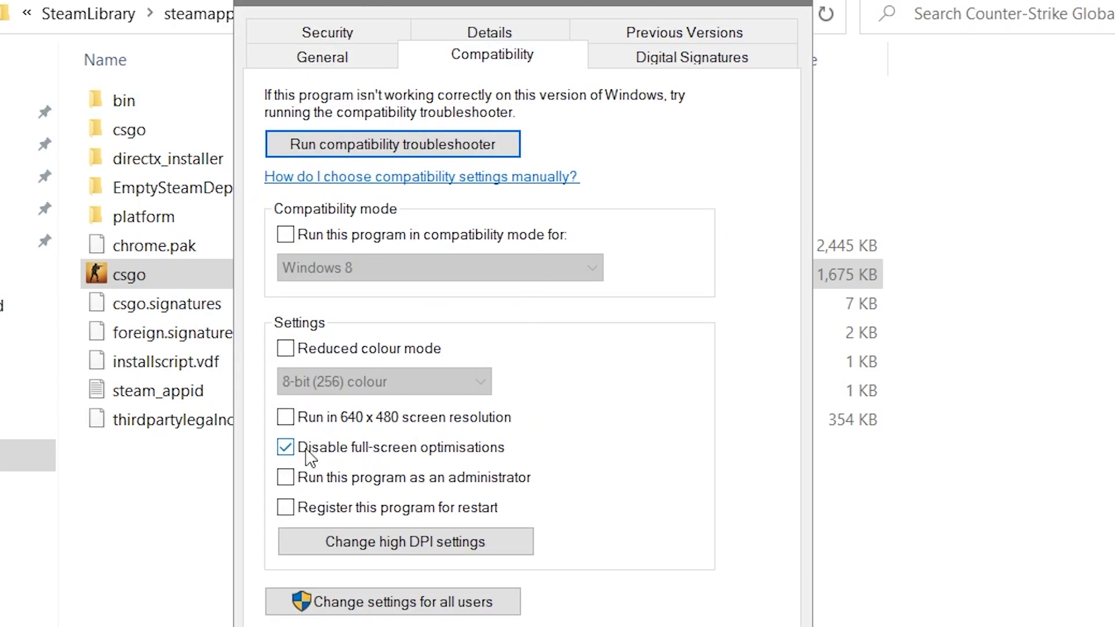
Set csgo's high DPI scaling override to be performed by Application, apply the properties and close the game folder.
{"action": "left_click", "coordinate": [394, 547]}
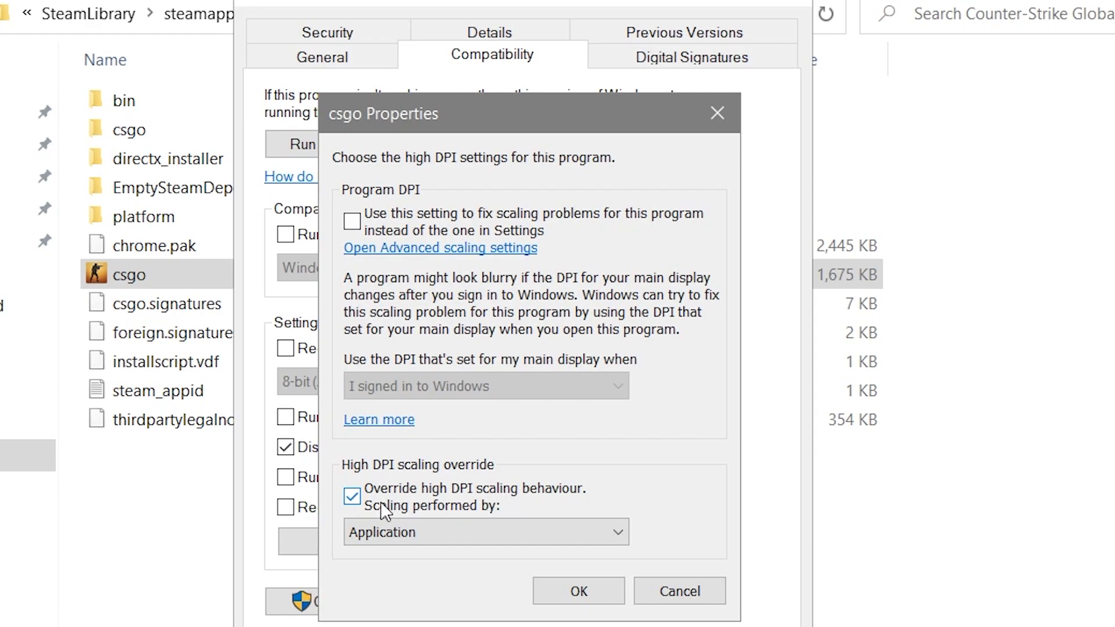
{"action": "left_click", "coordinate": [420, 532]}
{"action": "left_click", "coordinate": [374, 551]}
{"action": "left_click", "coordinate": [555, 591]}
{"action": "left_click", "coordinate": [650, 503]}
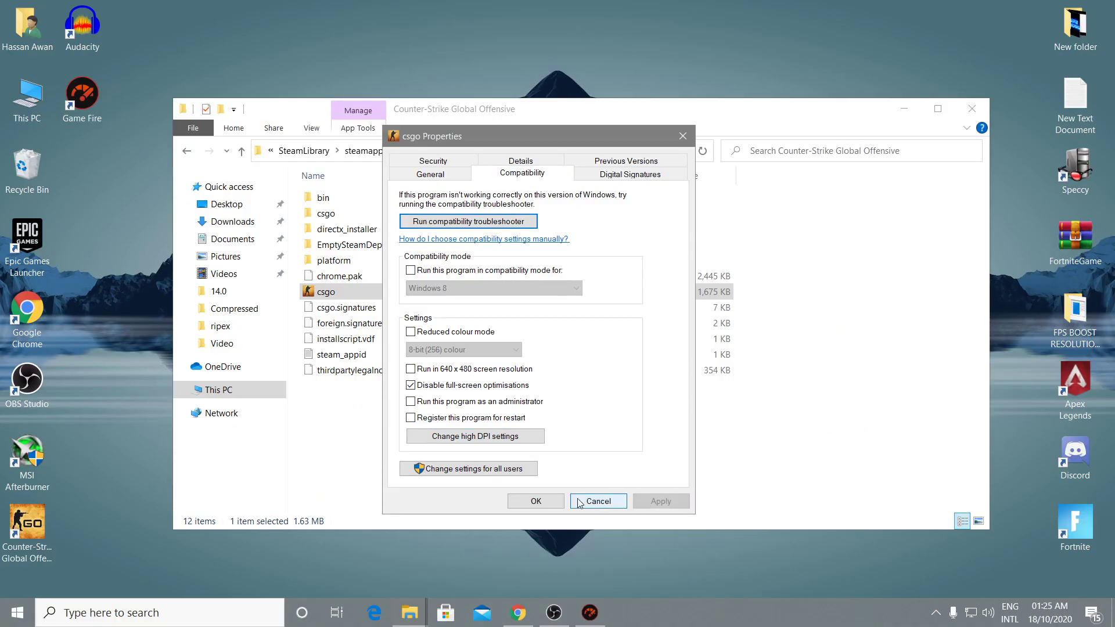
{"action": "left_click", "coordinate": [535, 501]}
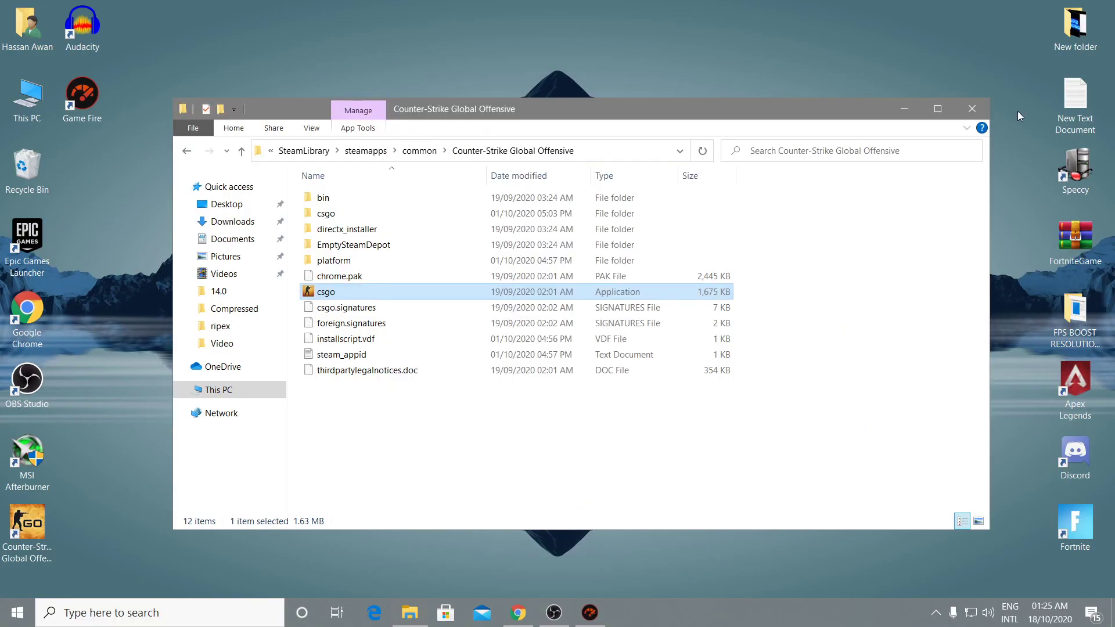
{"action": "left_click", "coordinate": [974, 110]}
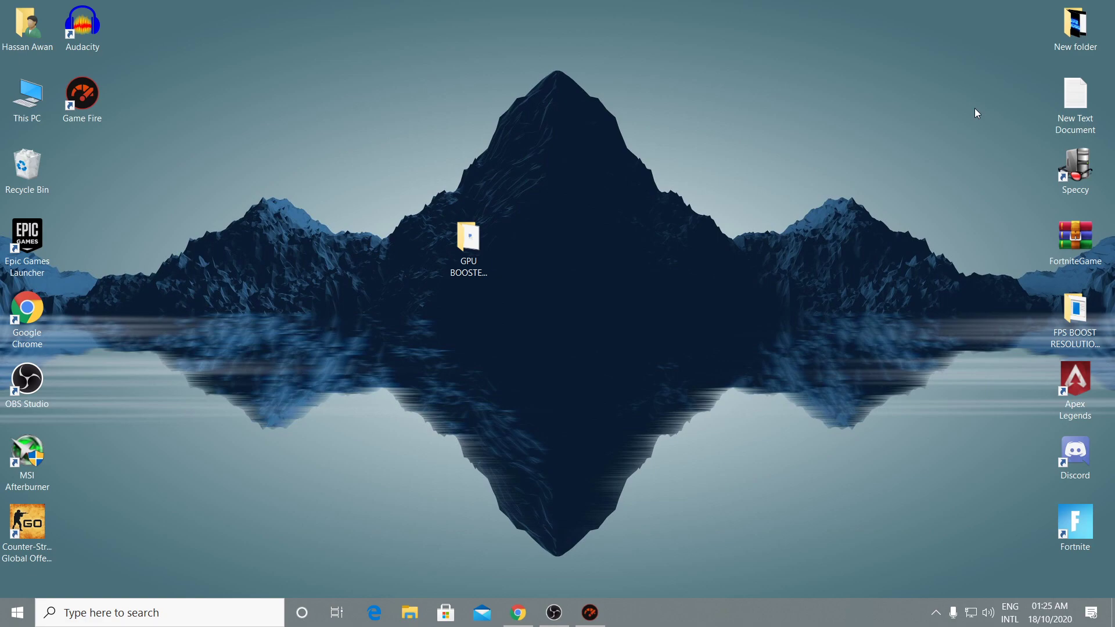
Review the Xbox Game Bar and Captures pages in the Windows gaming settings and turn on Game Mode.
{"action": "left_click", "coordinate": [9, 622]}
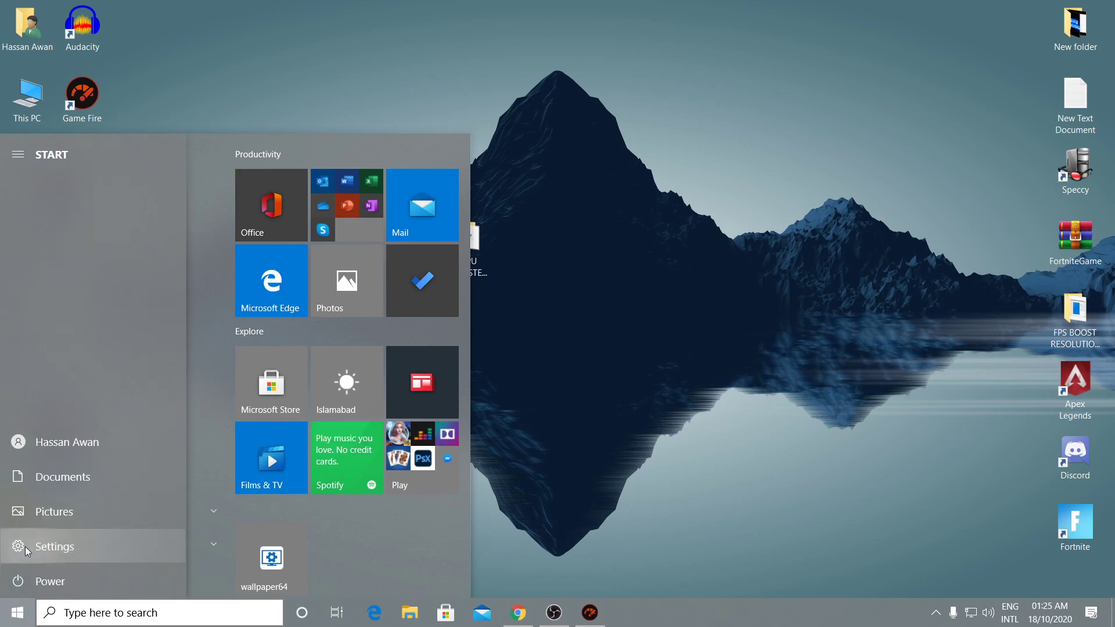
{"action": "left_click", "coordinate": [25, 546]}
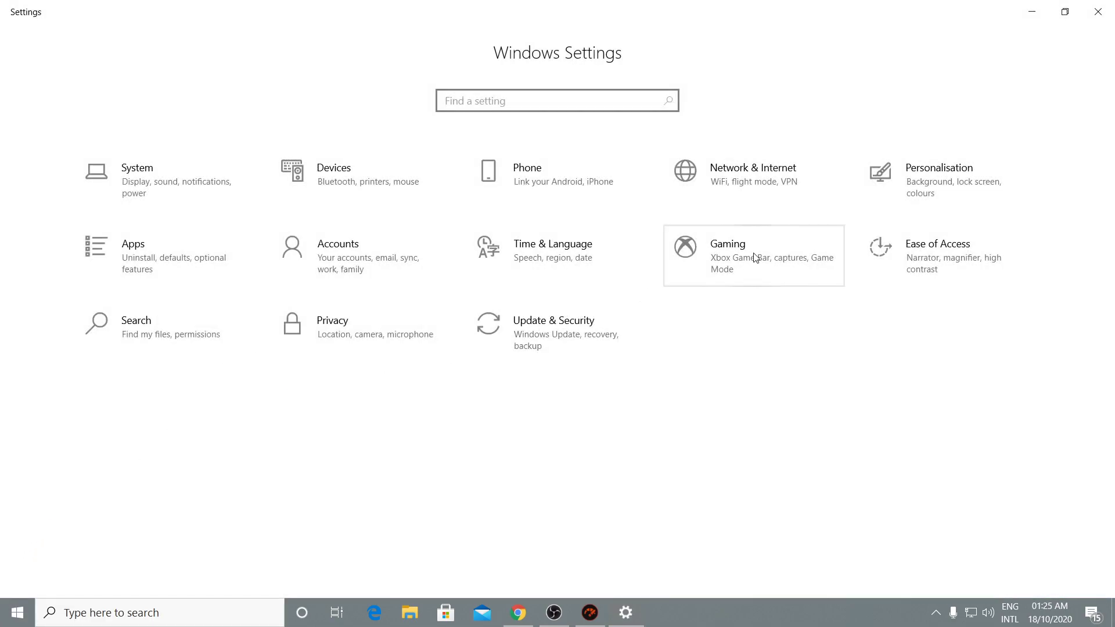
{"action": "left_click", "coordinate": [755, 258]}
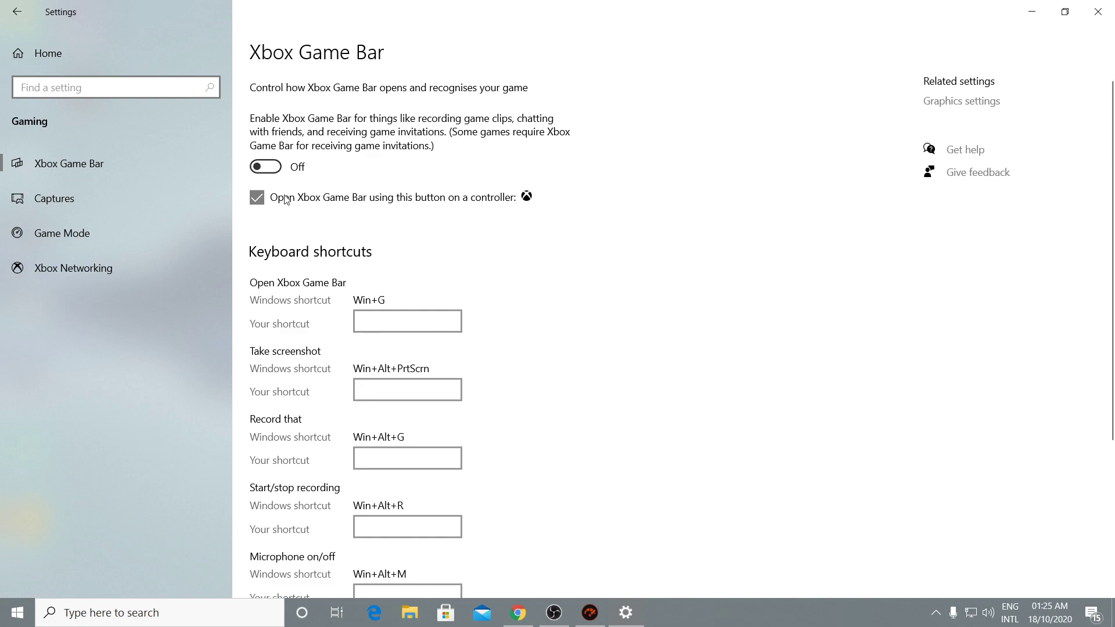
{"action": "left_click", "coordinate": [70, 200]}
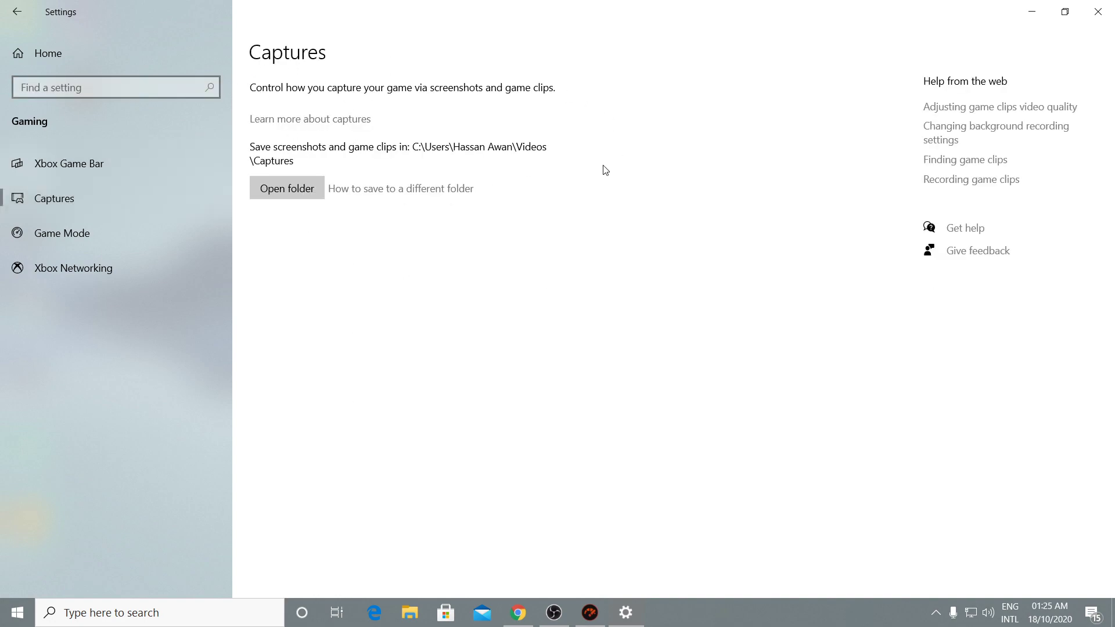
{"action": "left_click", "coordinate": [35, 243]}
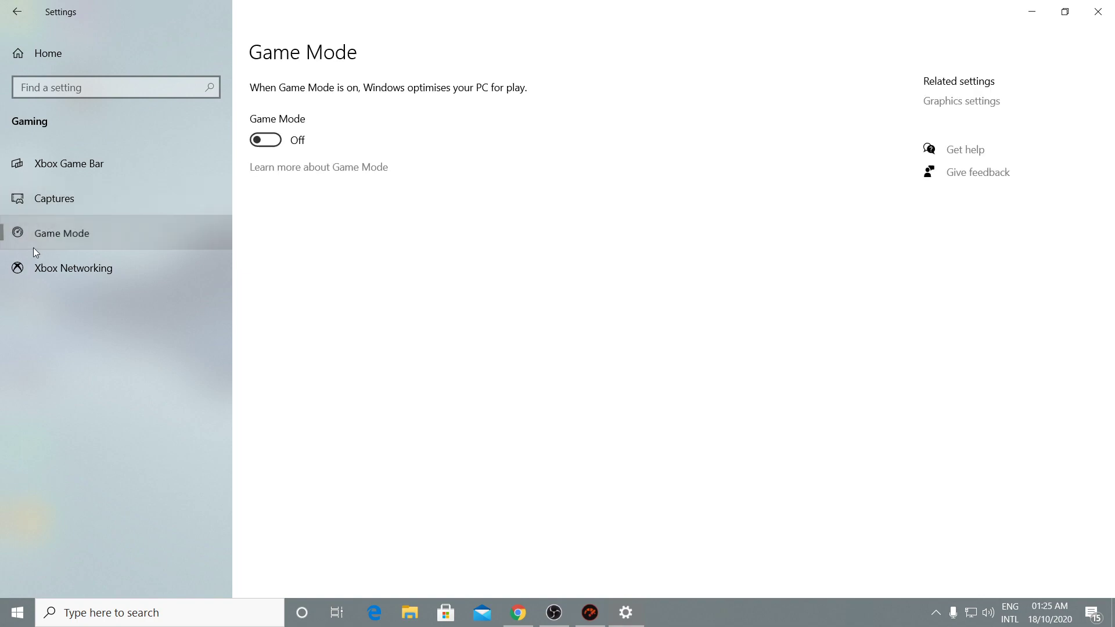
{"action": "left_click", "coordinate": [270, 140]}
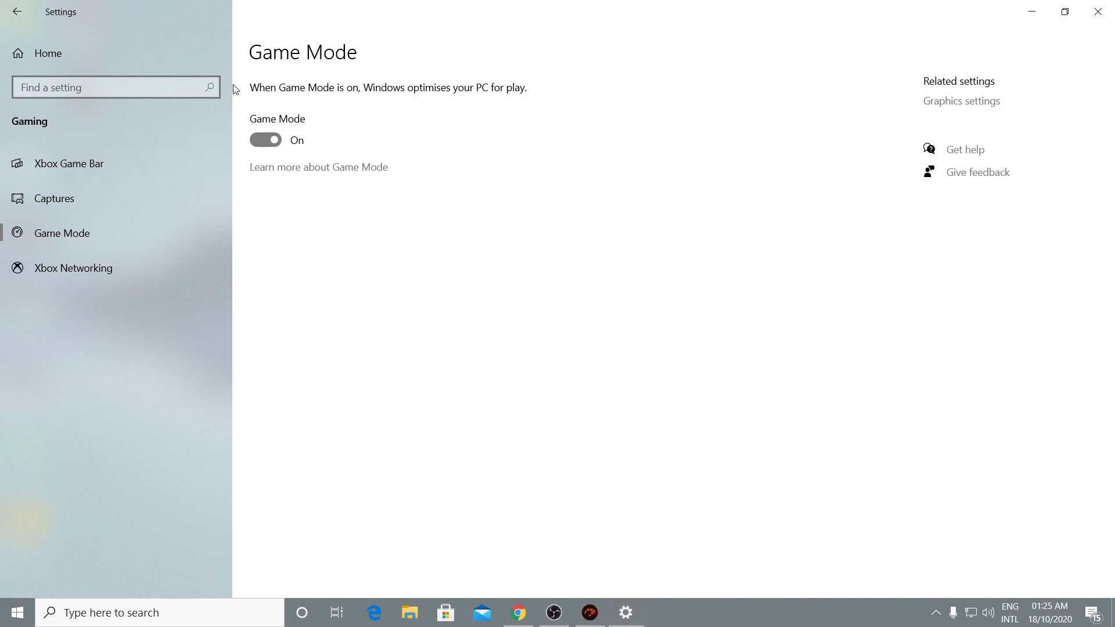
Check the Delivery Optimisation options under Update & Security and start downloading the available Windows updates.
{"action": "left_click", "coordinate": [34, 58]}
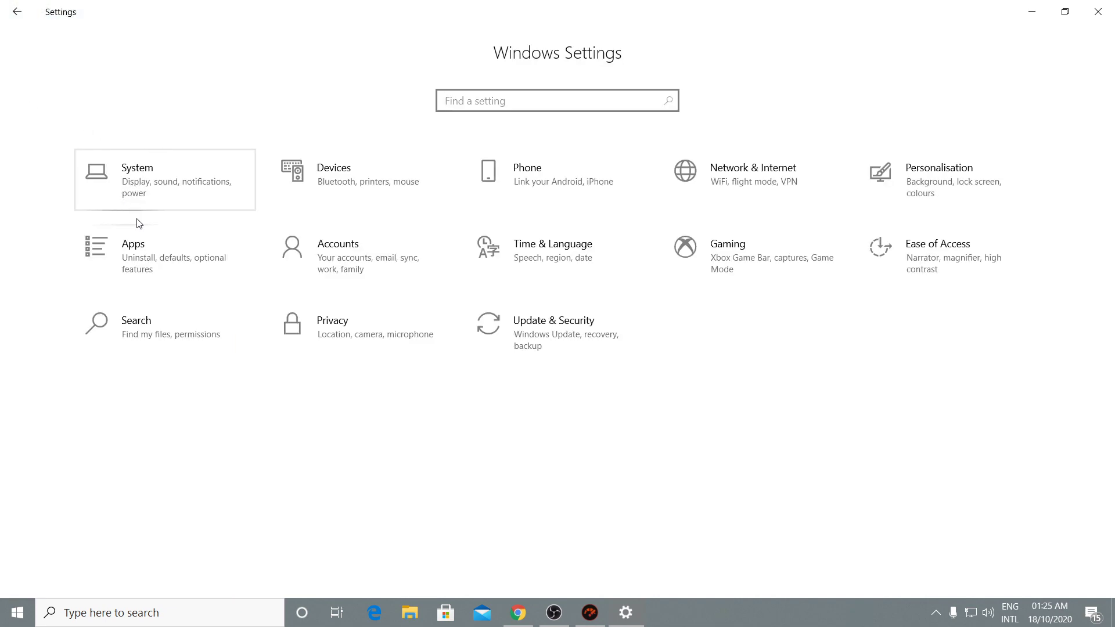
{"action": "left_click", "coordinate": [528, 335]}
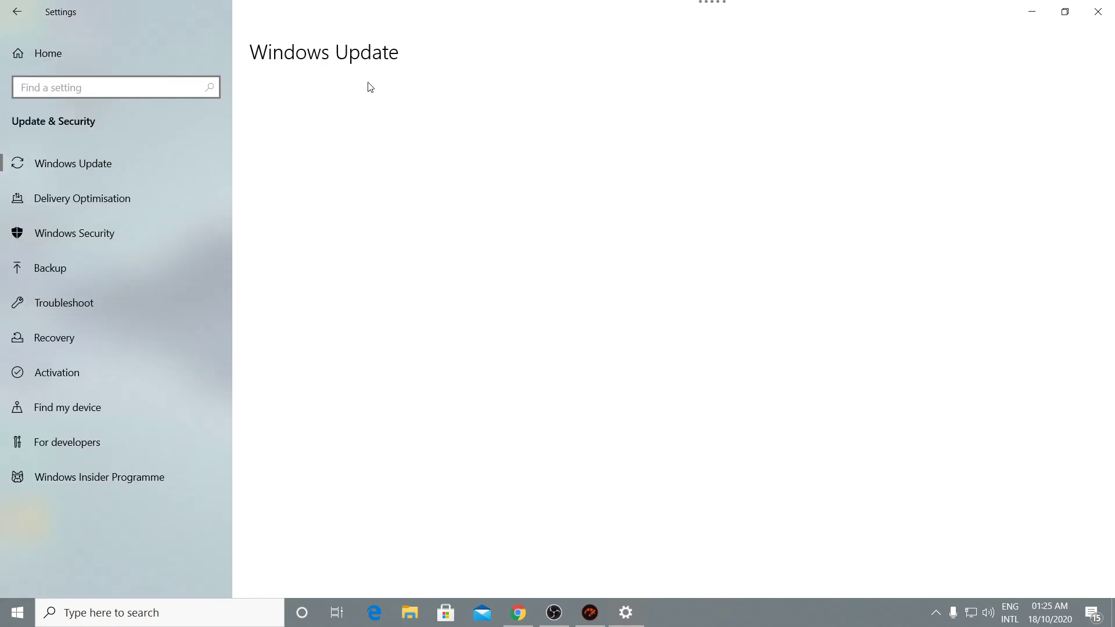
{"action": "left_click", "coordinate": [79, 200]}
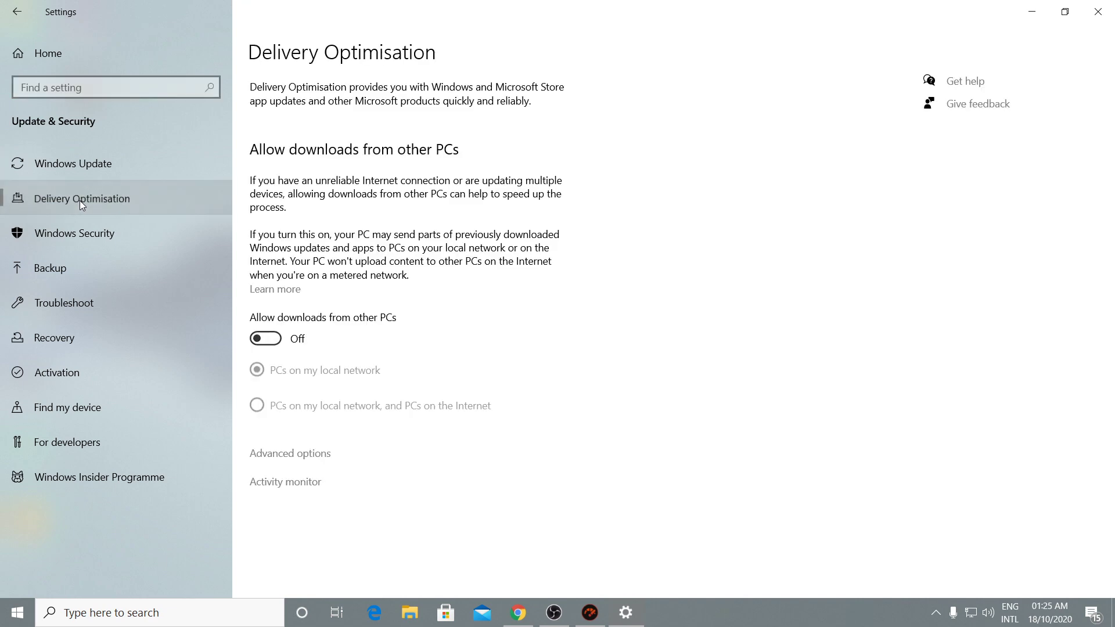
{"action": "left_click", "coordinate": [81, 171]}
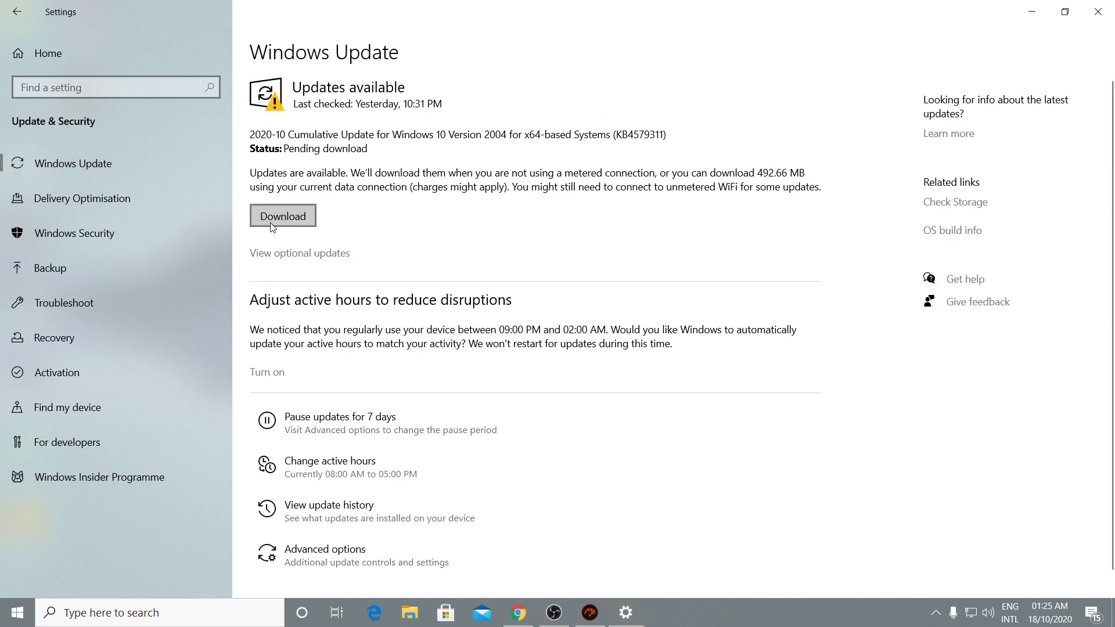
{"action": "left_click", "coordinate": [286, 224]}
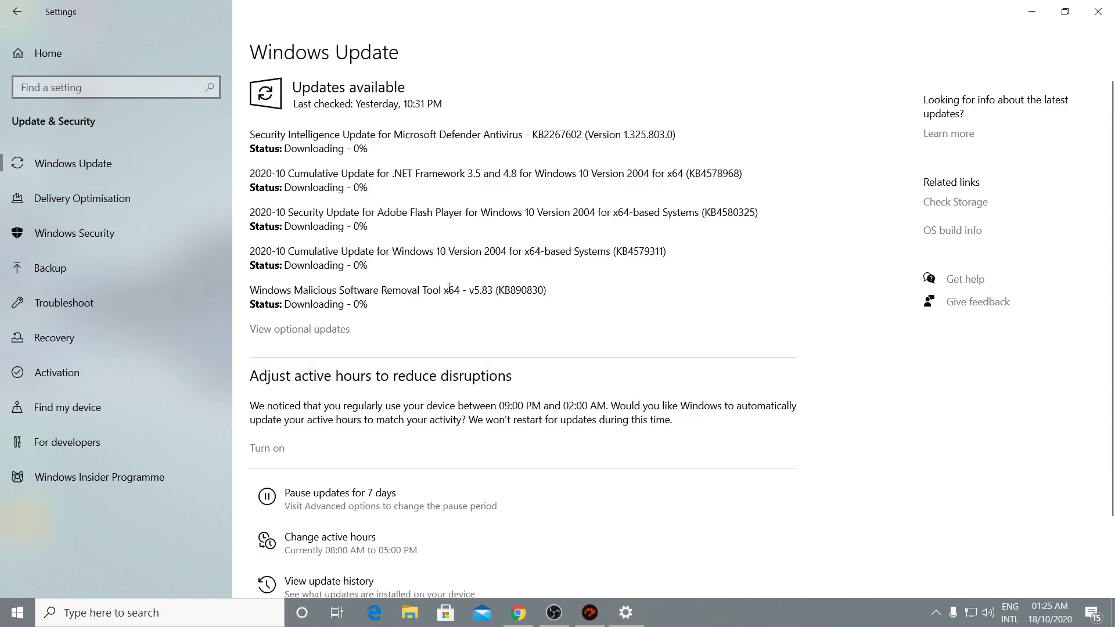
Check the background apps permissions in the Windows privacy settings and close Settings.
{"action": "left_click", "coordinate": [29, 58]}
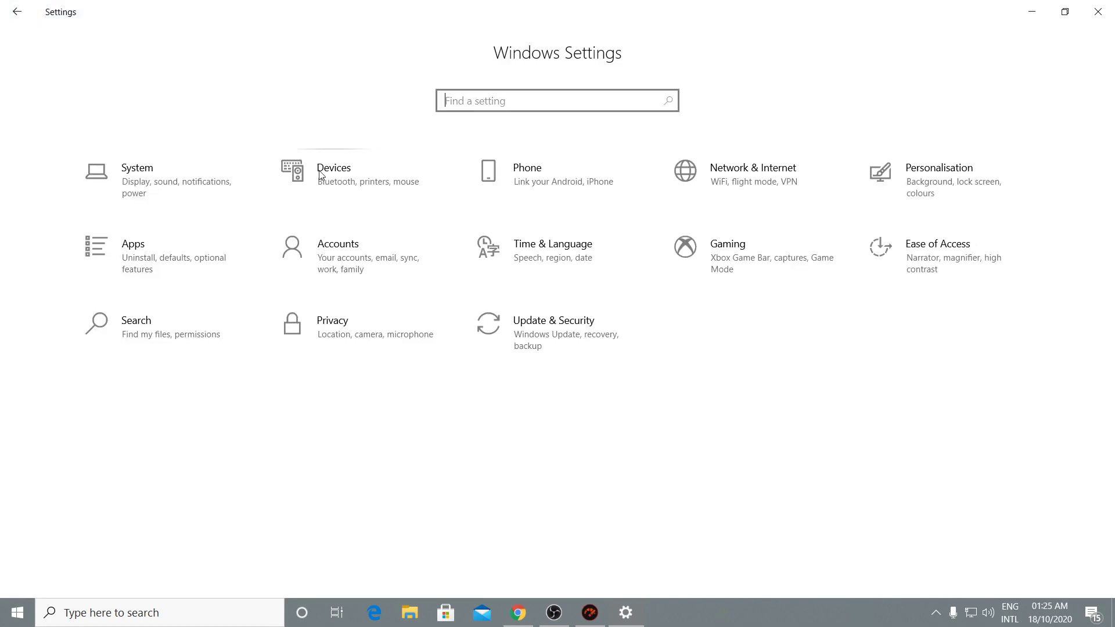
{"action": "left_click", "coordinate": [337, 327]}
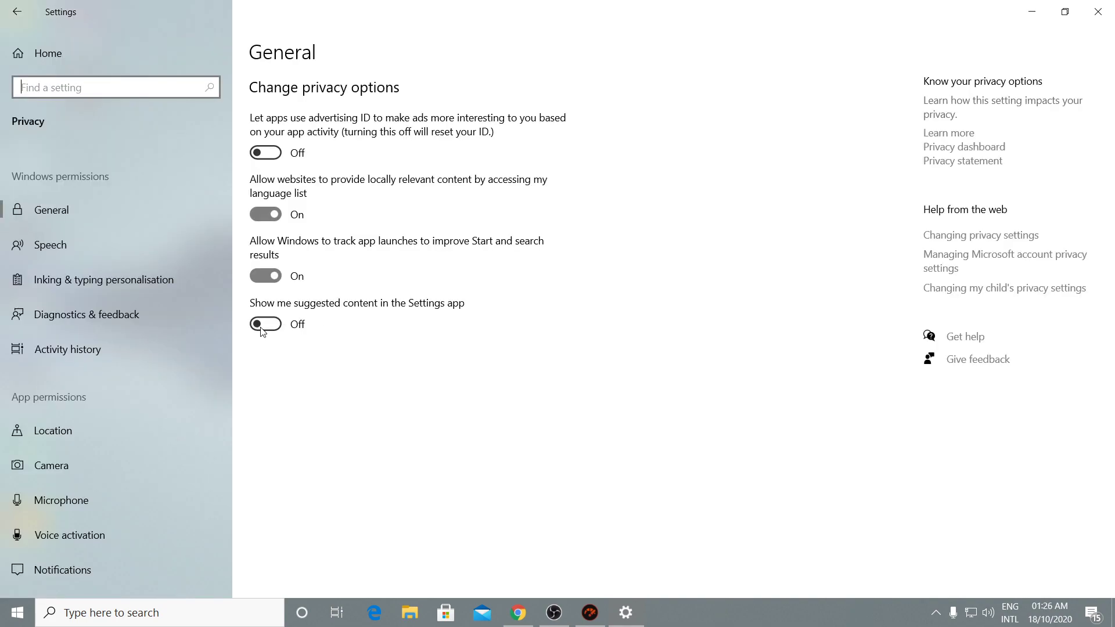
{"action": "scroll", "coordinate": [132, 405], "scroll_direction": "down", "scroll_amount": 6}
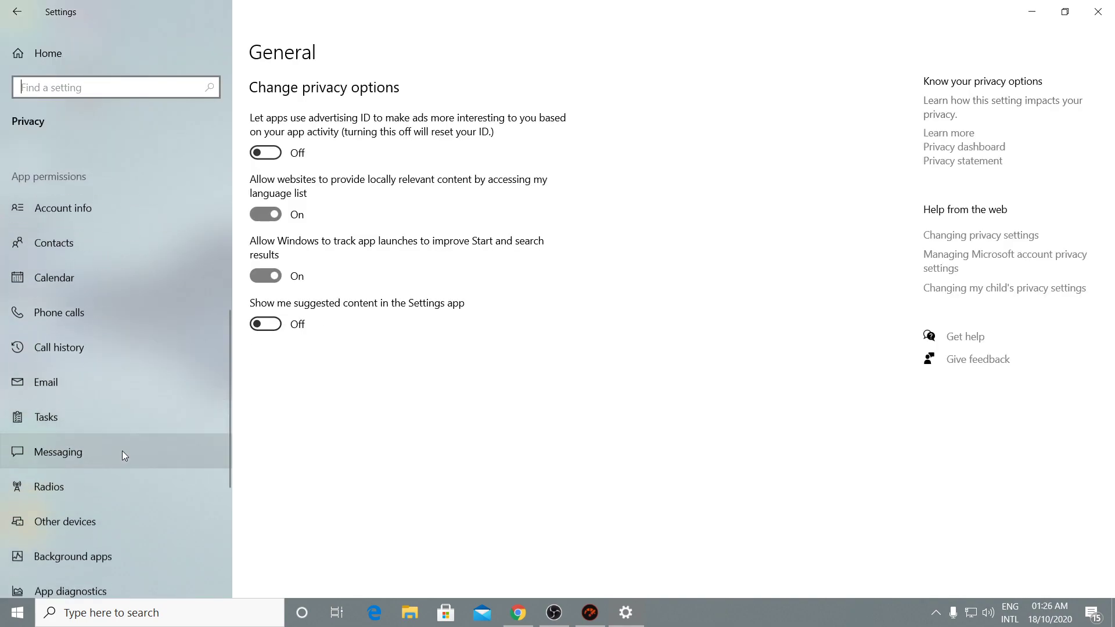
{"action": "scroll", "coordinate": [121, 455], "scroll_direction": "down", "scroll_amount": 1}
{"action": "left_click", "coordinate": [84, 551]}
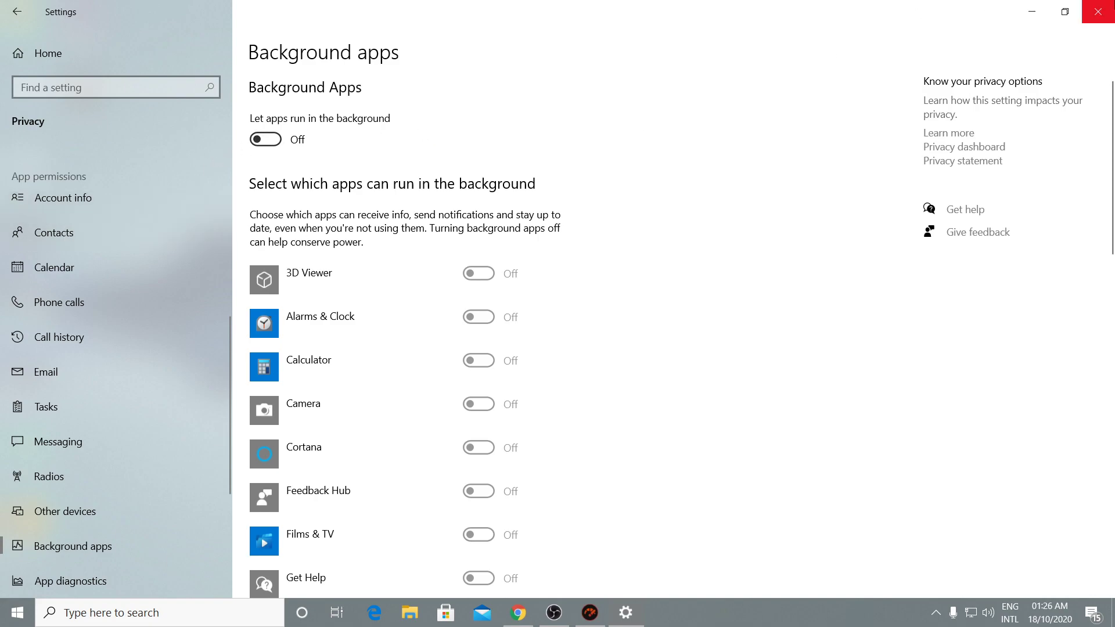
{"action": "left_click", "coordinate": [1097, 11]}
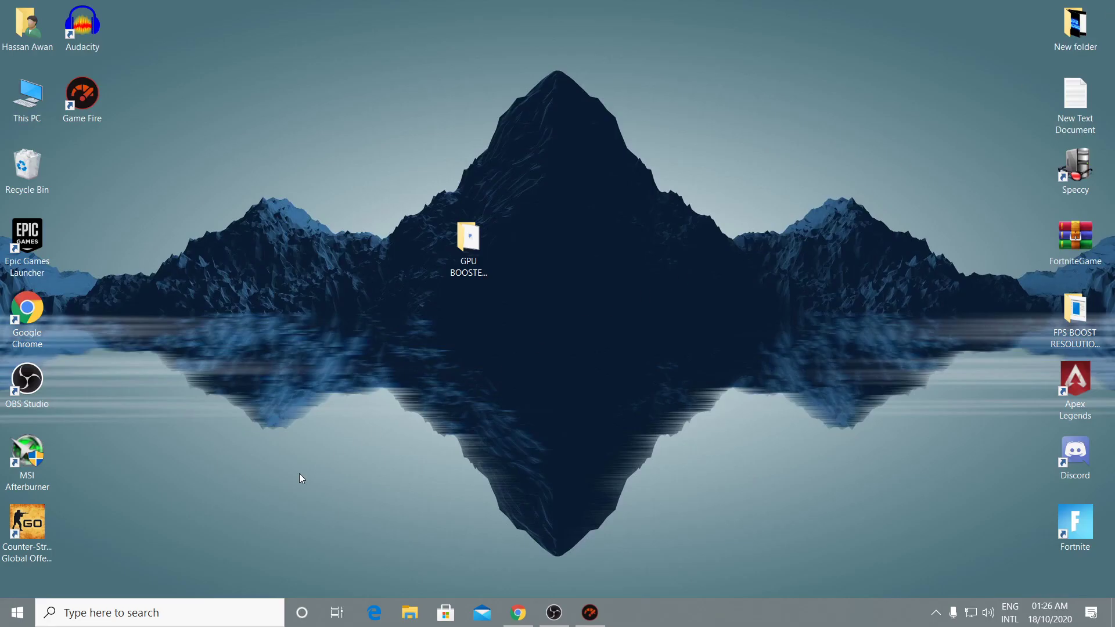
Search Windows for "POWER OP", open Power & sleep settings and go to the additional power settings.
{"action": "left_click", "coordinate": [99, 616]}
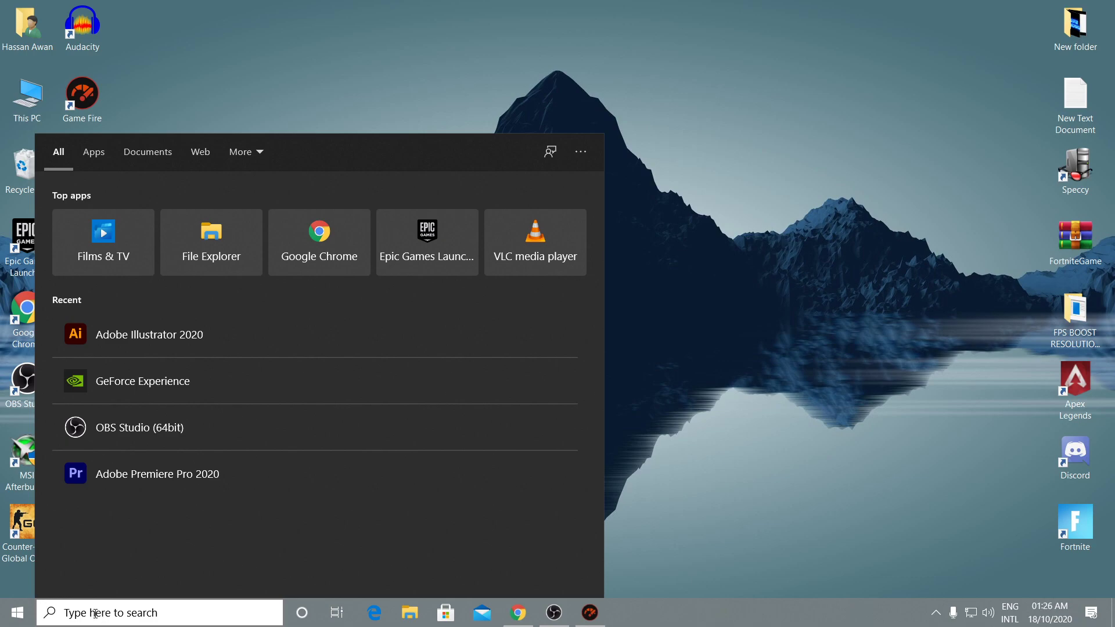
{"action": "type", "text": "POW"}
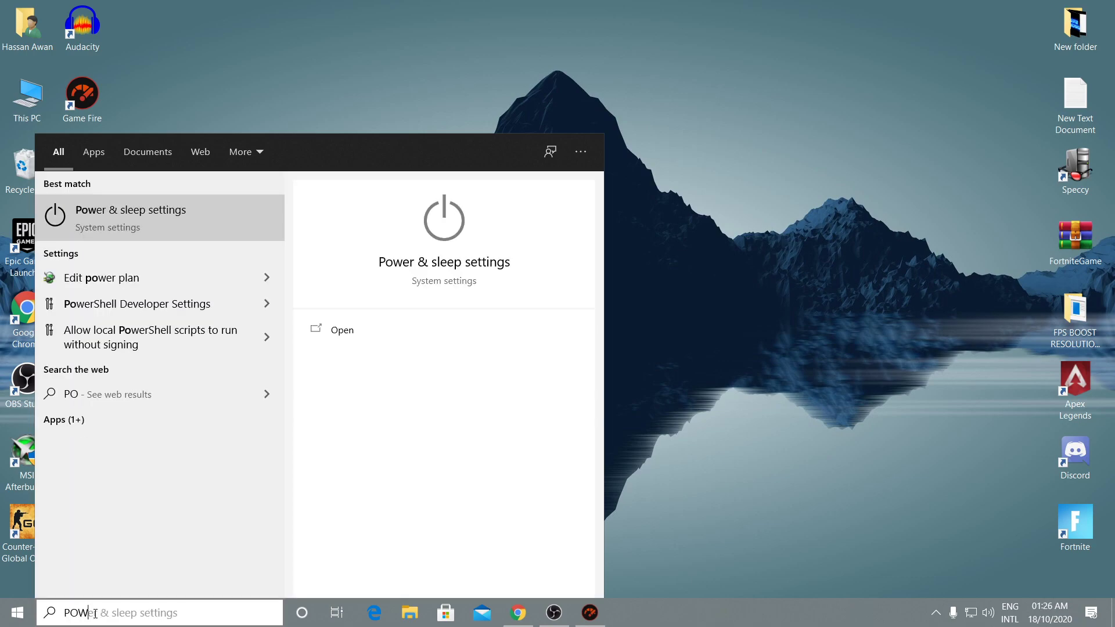
{"action": "type", "text": "ER OP"}
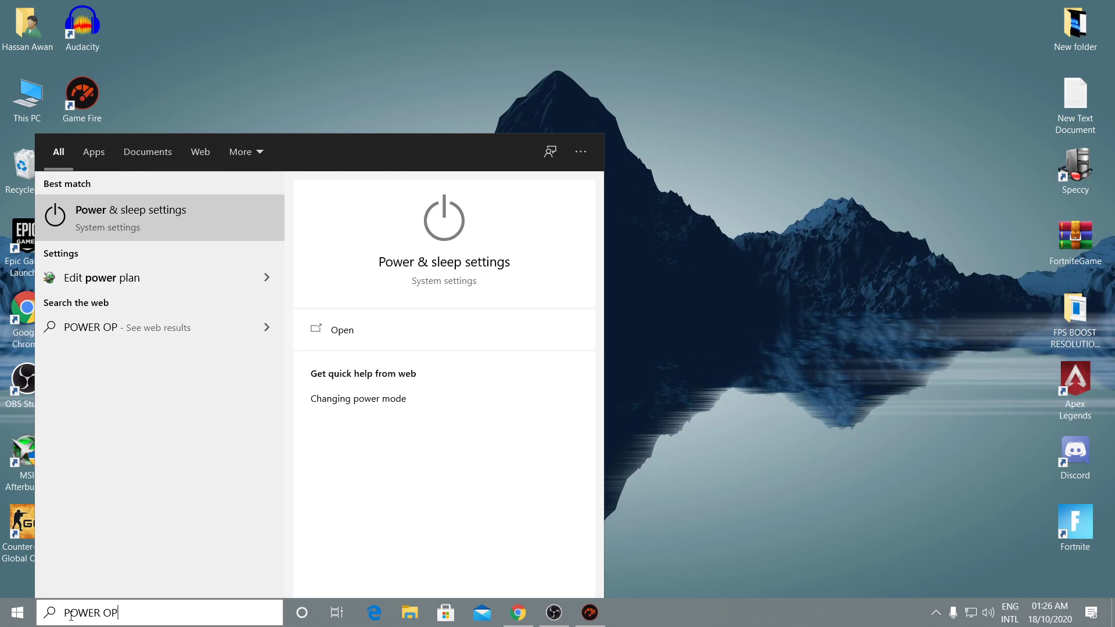
{"action": "left_click", "coordinate": [175, 213]}
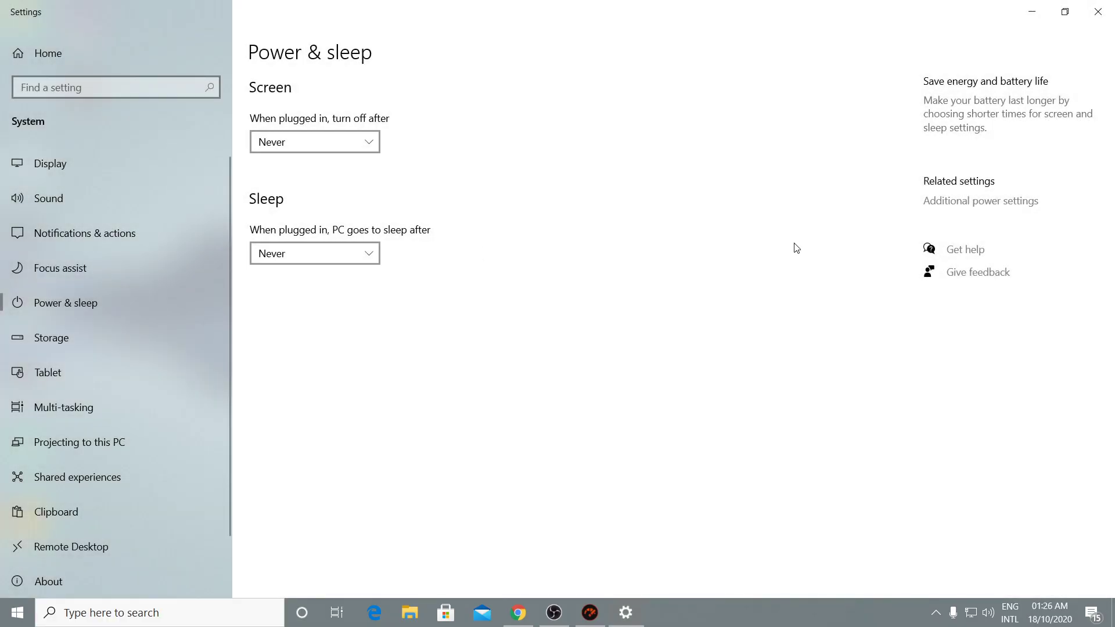
{"action": "left_click", "coordinate": [964, 201]}
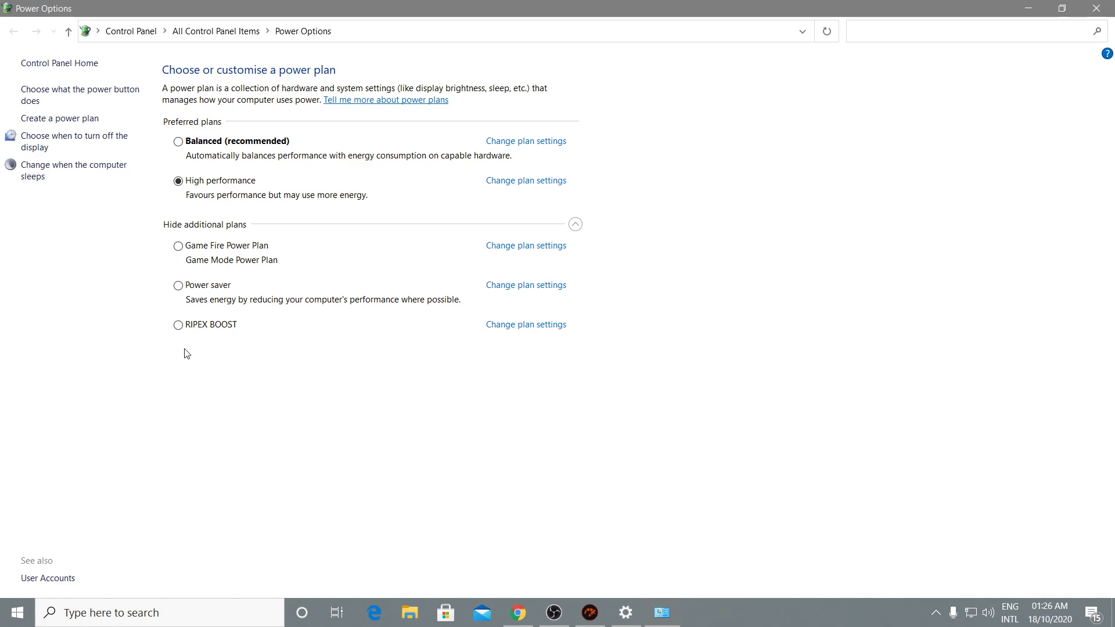
{"action": "left_click", "coordinate": [55, 119]}
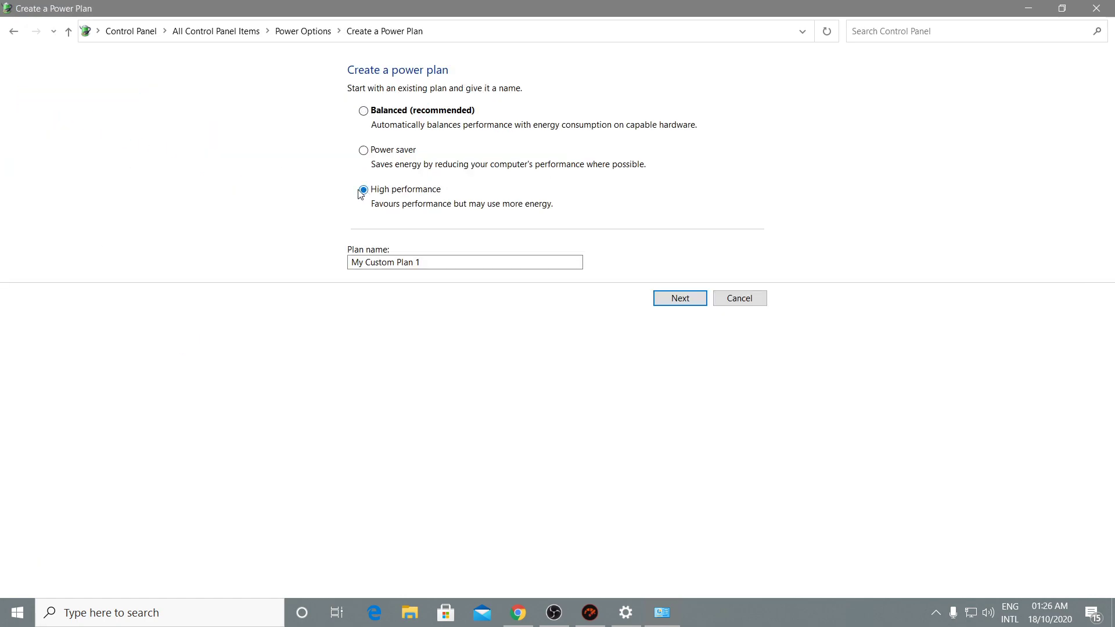
{"action": "left_click", "coordinate": [421, 264]}
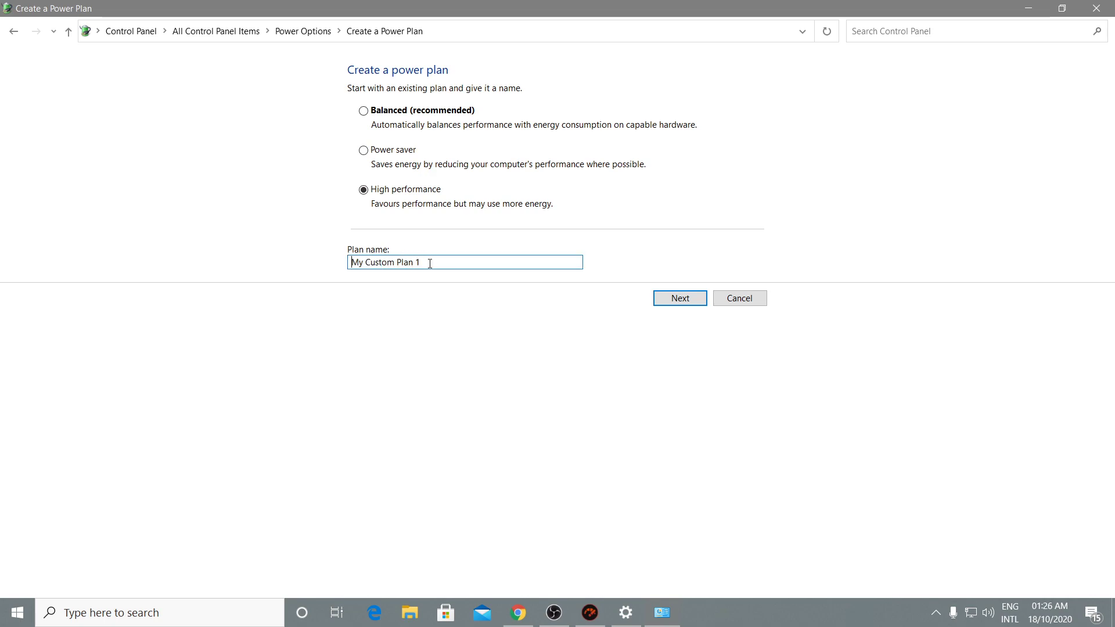
{"action": "left_click_drag", "start_coordinate": [430, 263], "coordinate": [324, 269]}
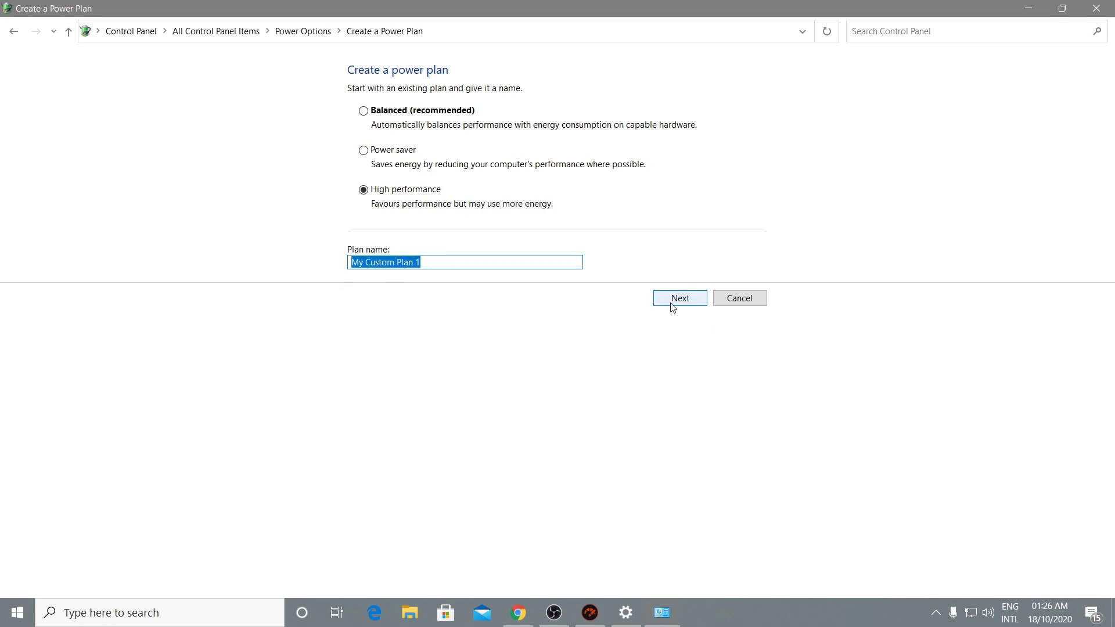
{"action": "left_click", "coordinate": [738, 303]}
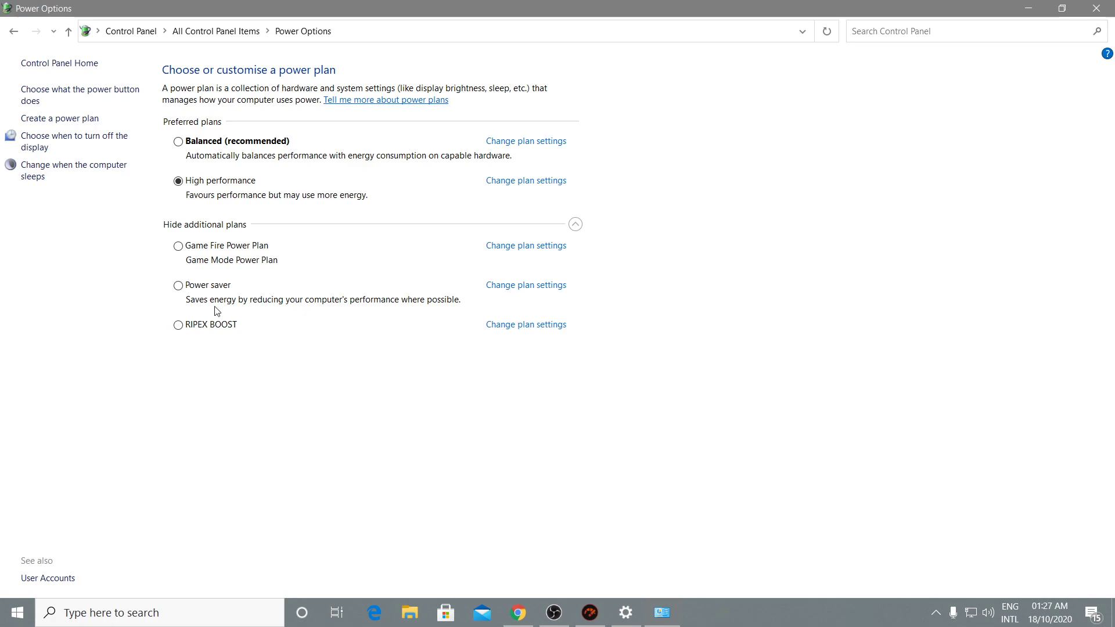
Select the RIPEX BOOST power plan and close both Power Options and the Power & sleep settings.
{"action": "left_click", "coordinate": [190, 327]}
{"action": "left_click", "coordinate": [1096, 8]}
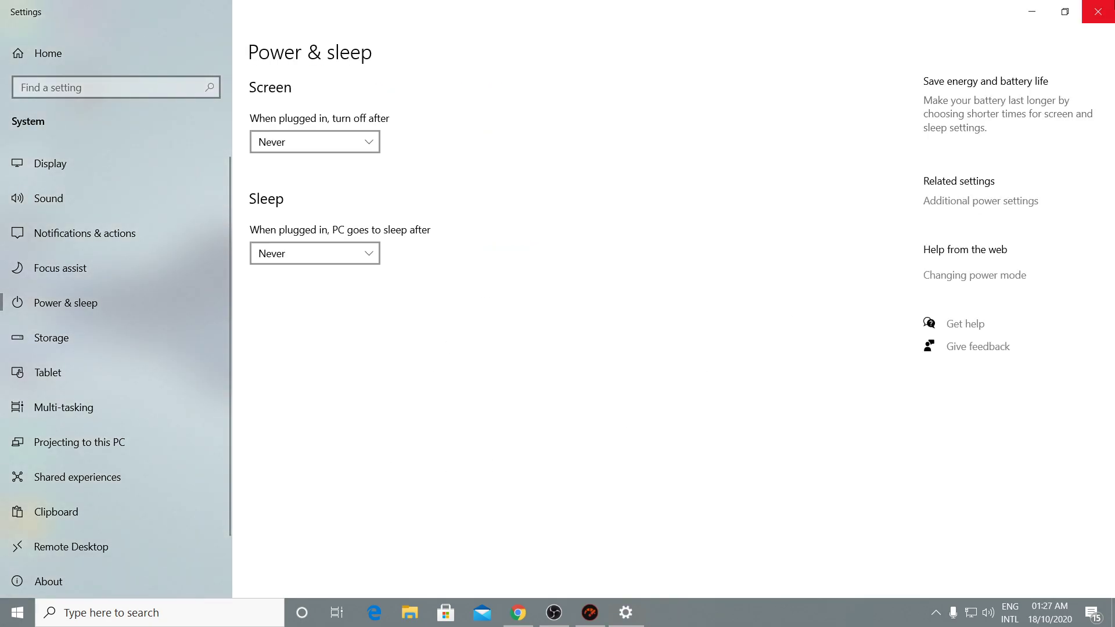
{"action": "left_click", "coordinate": [1099, 8]}
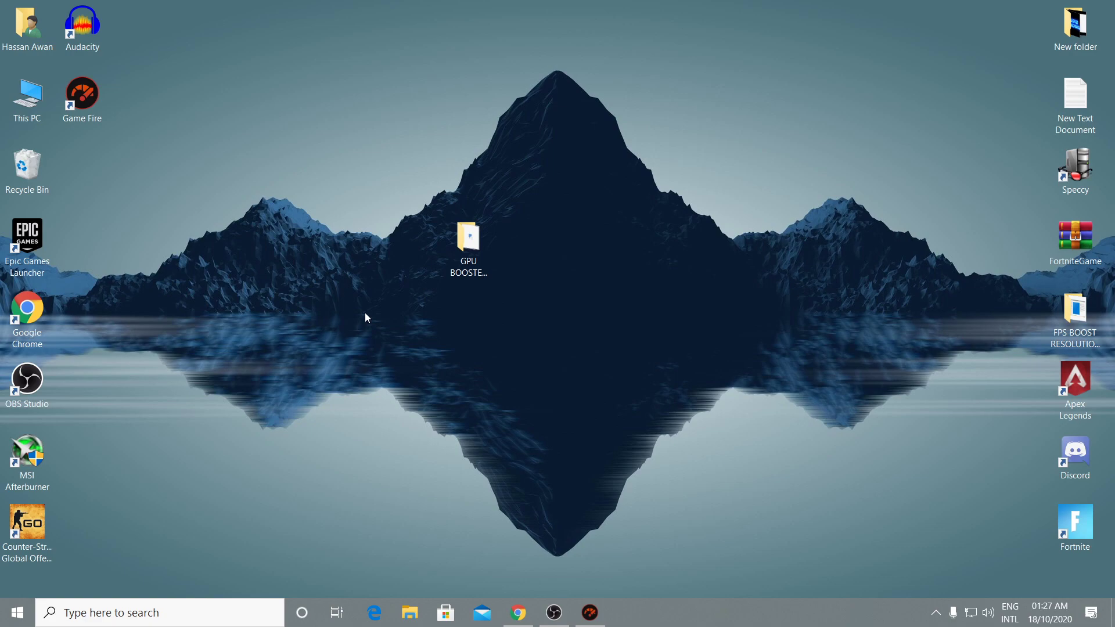
Switch to Discord from the hidden background apps and open the problem-shares channel of the Ripex server.
{"action": "left_click", "coordinate": [936, 612]}
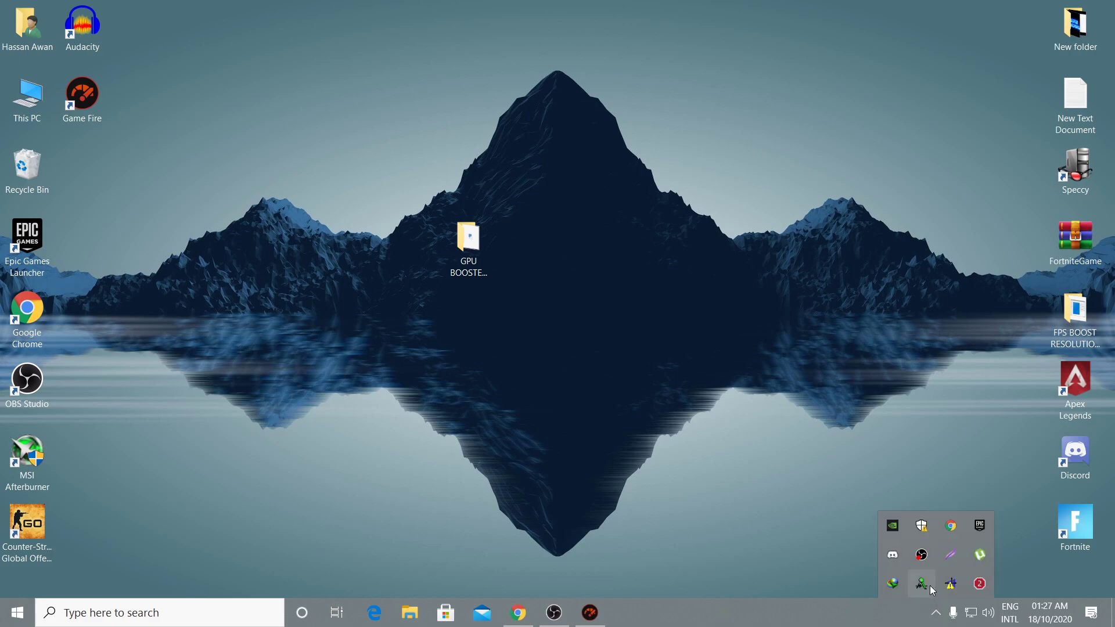
{"action": "left_click", "coordinate": [892, 554]}
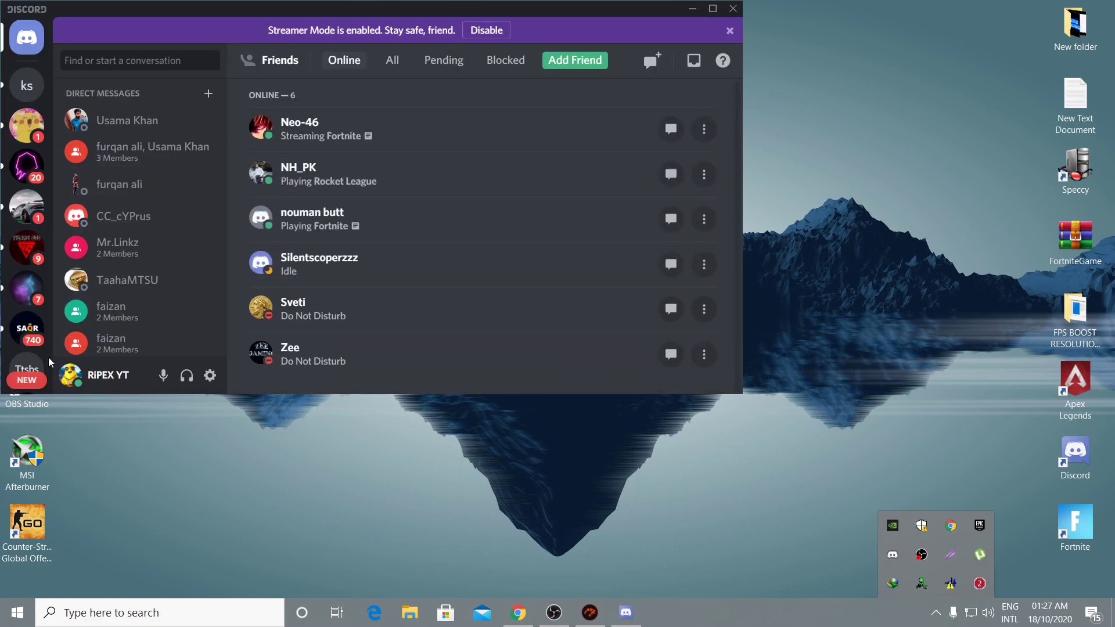
{"action": "scroll", "coordinate": [26, 209], "scroll_direction": "down", "scroll_amount": 5}
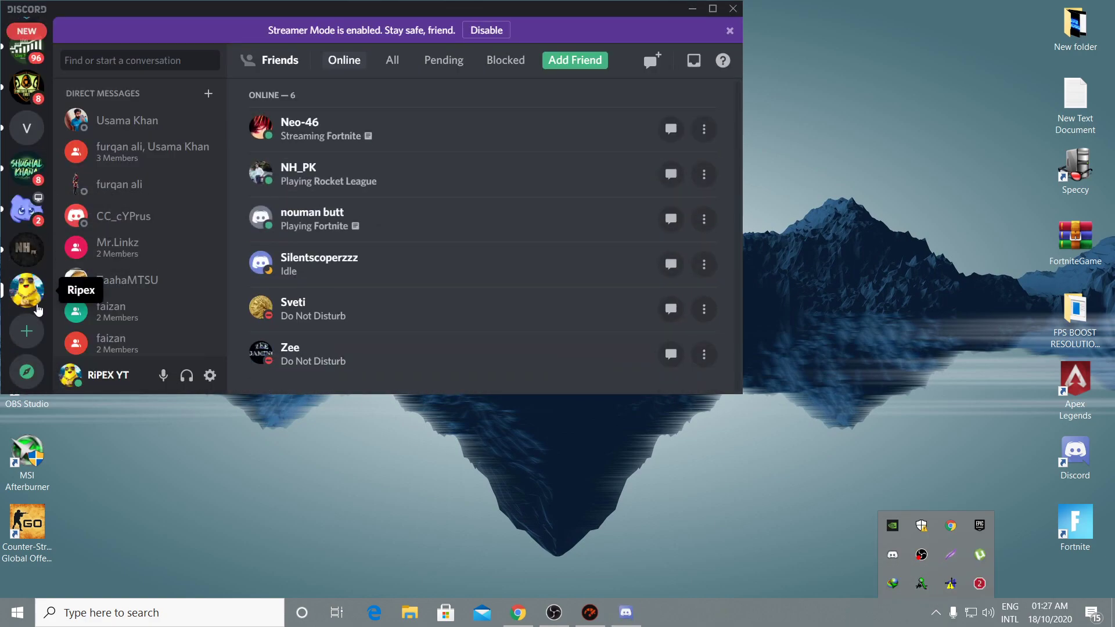
{"action": "left_click", "coordinate": [27, 290]}
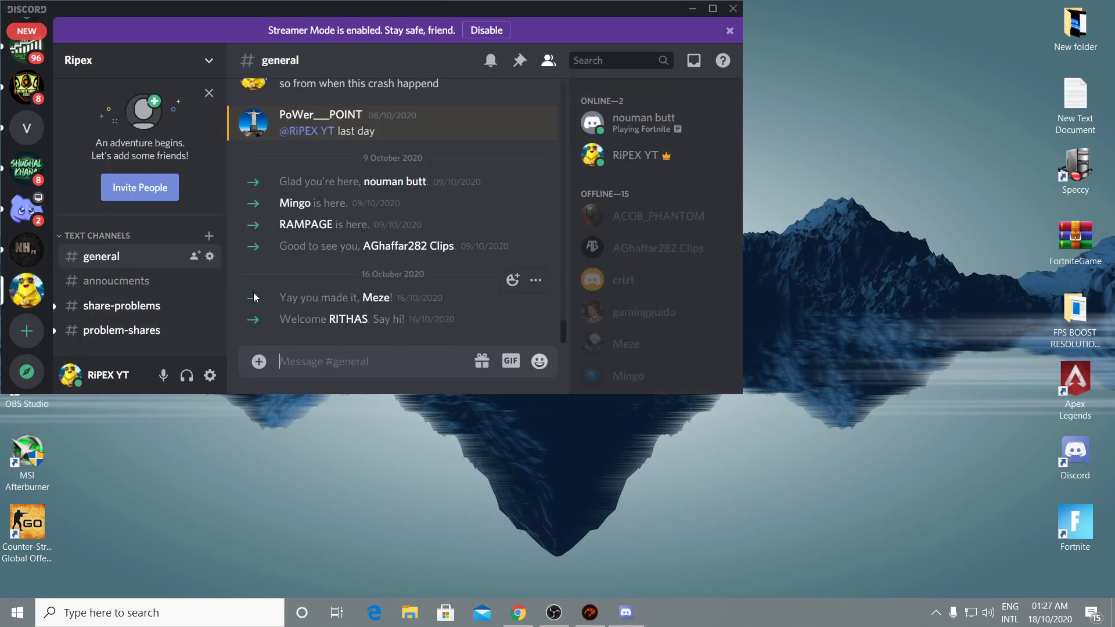
{"action": "left_click", "coordinate": [116, 330]}
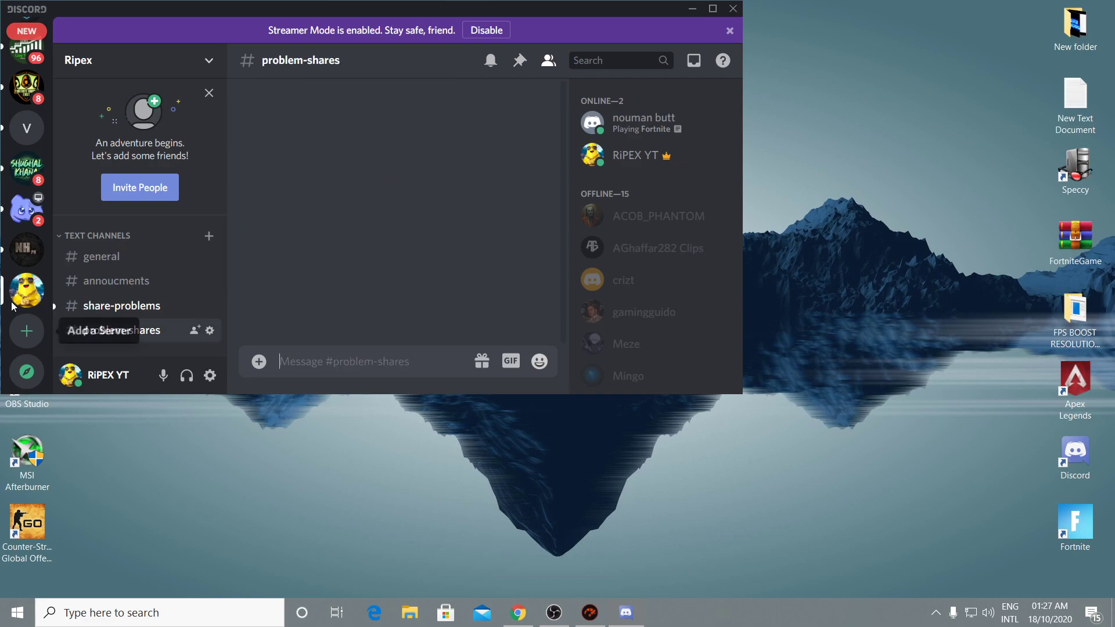